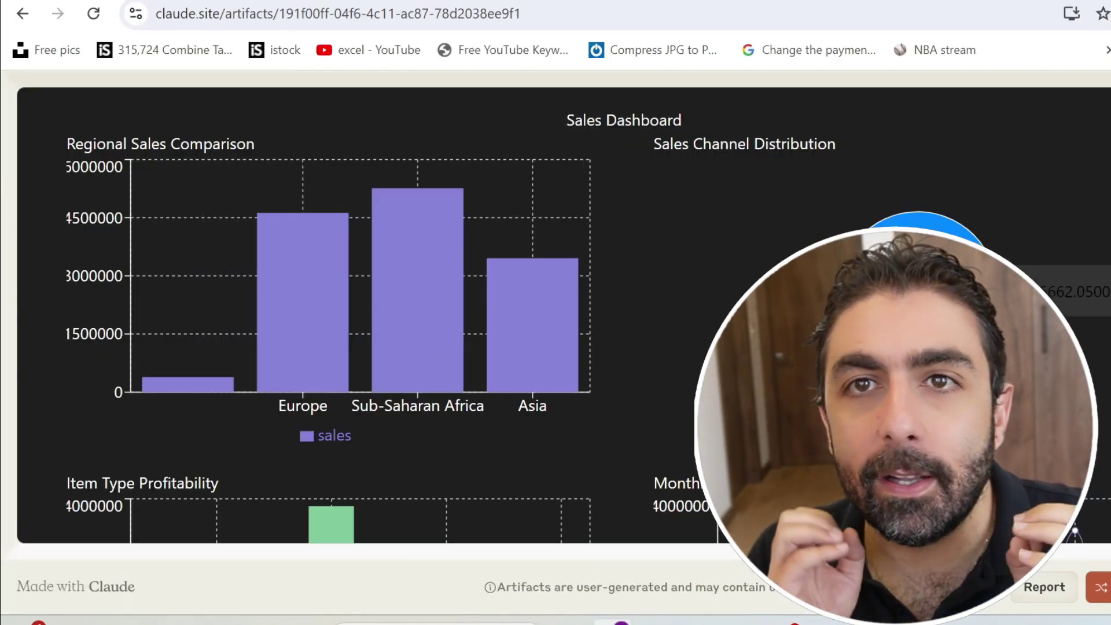
- Highlight the Country and Item Type headers and the Sales Channel and Order Priority values in columns D and E
scroll(353, 521, "down", 6)
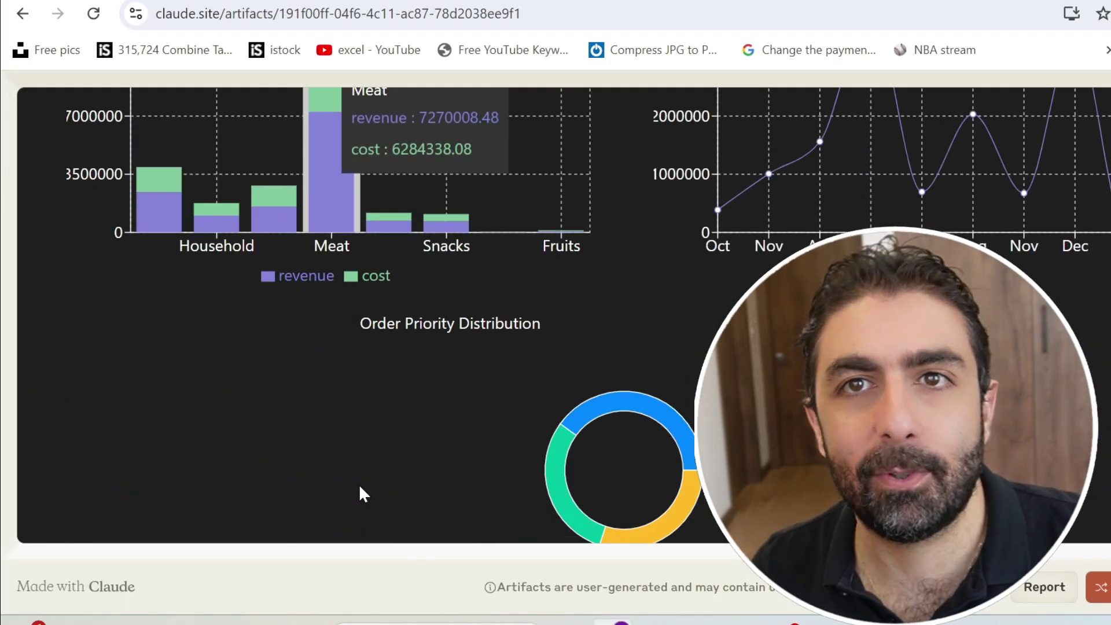
scroll(359, 486, "down", 2)
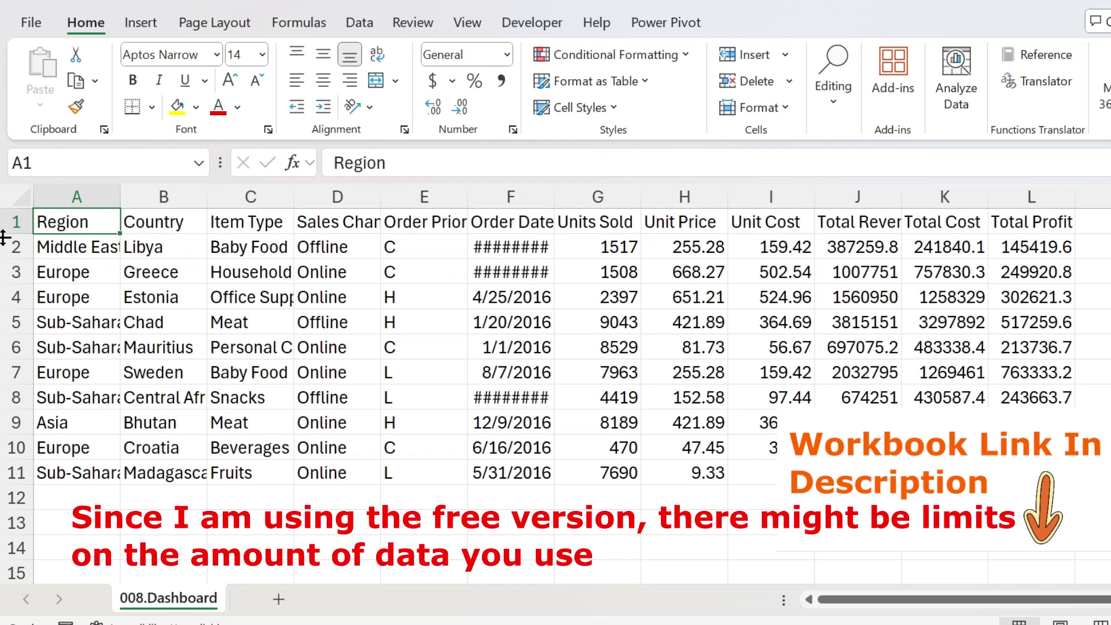
left_click(130, 228)
left_click(239, 226)
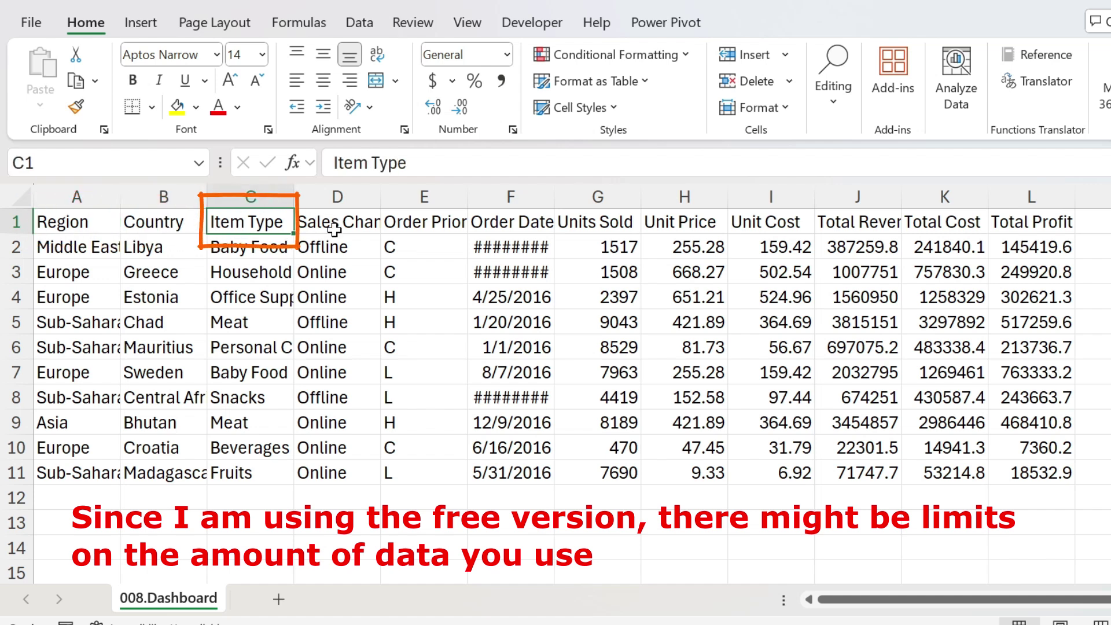
left_click_drag(335, 248, 339, 471)
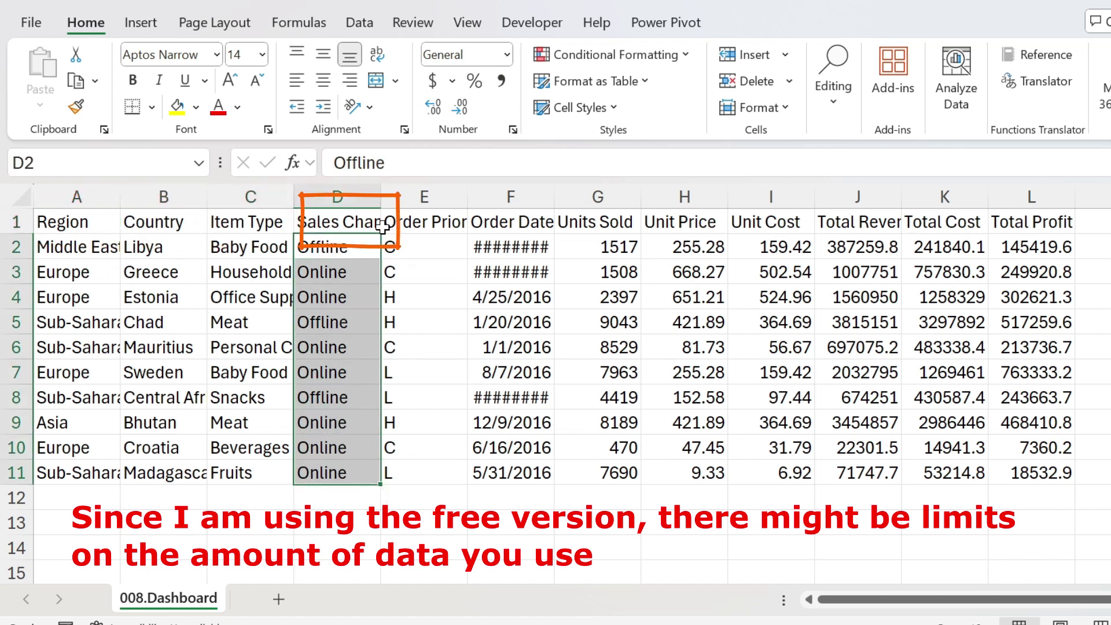
left_click_drag(408, 246, 413, 449)
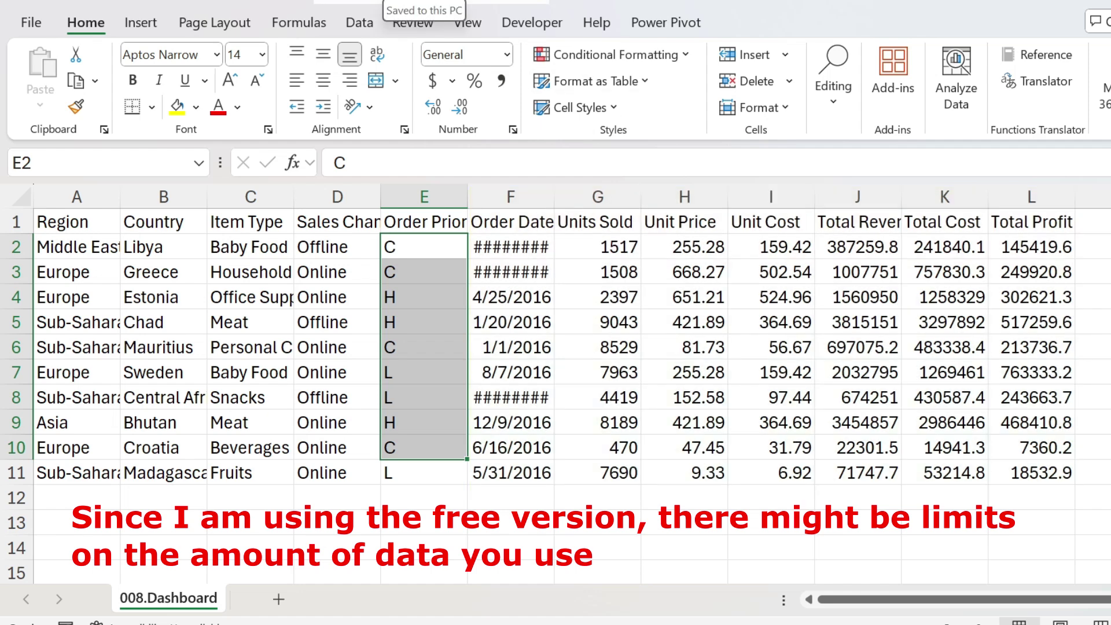
- Set the 008.Dashboard workbook to save as a CSV UTF-8 file
left_click(31, 23)
left_click(67, 378)
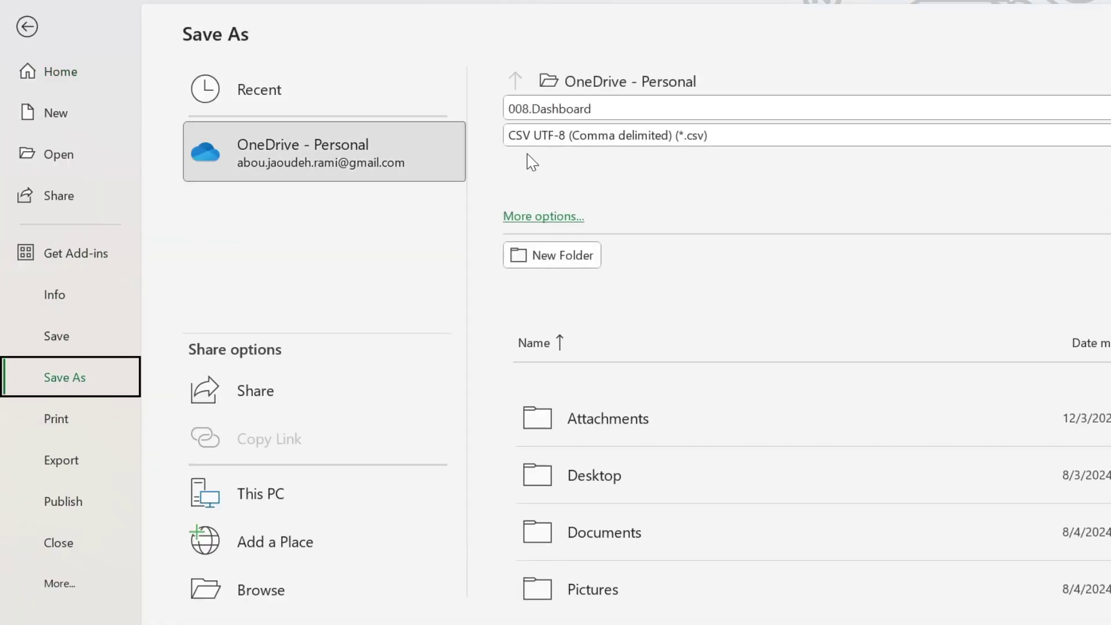
left_click(622, 139)
key("Escape")
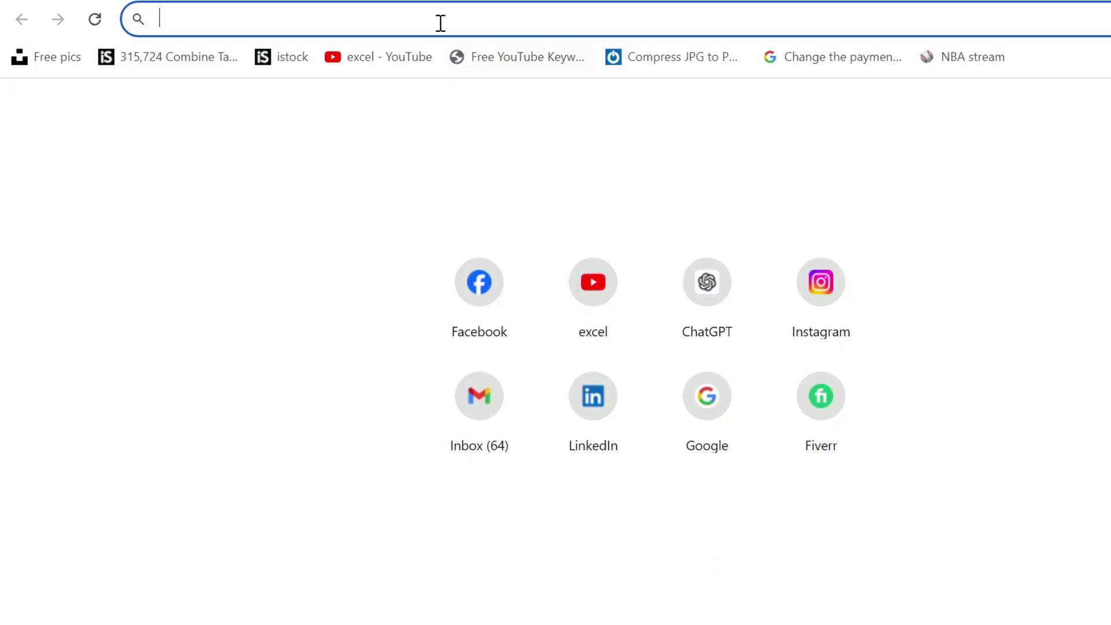
- Go to claude.ai and sign in with a Google account
type("claude.ai")
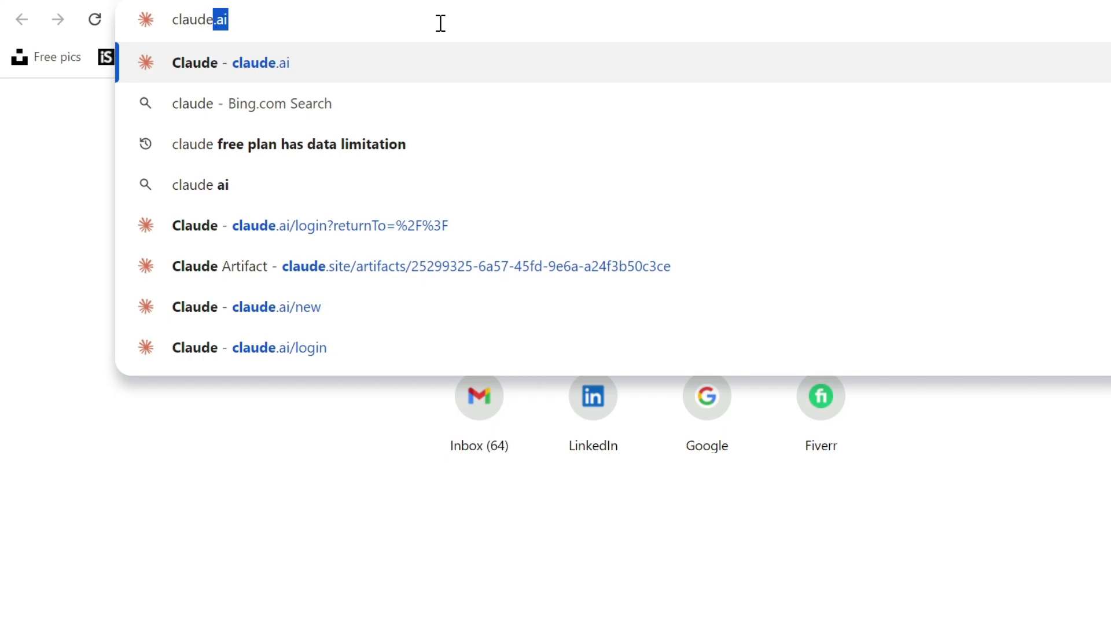
key("Return")
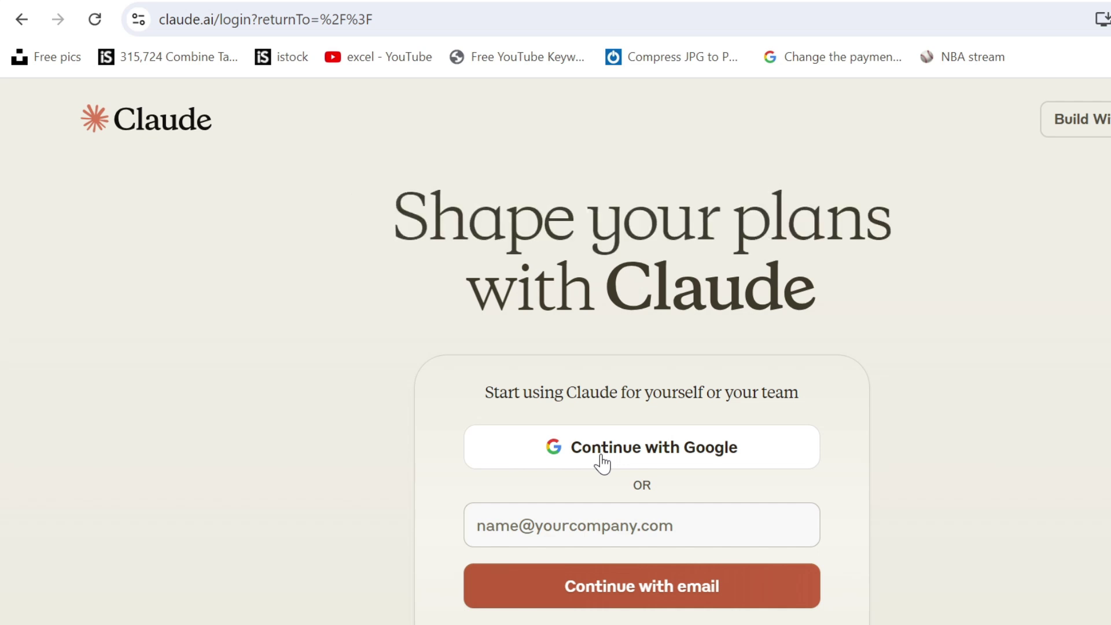
left_click(601, 461)
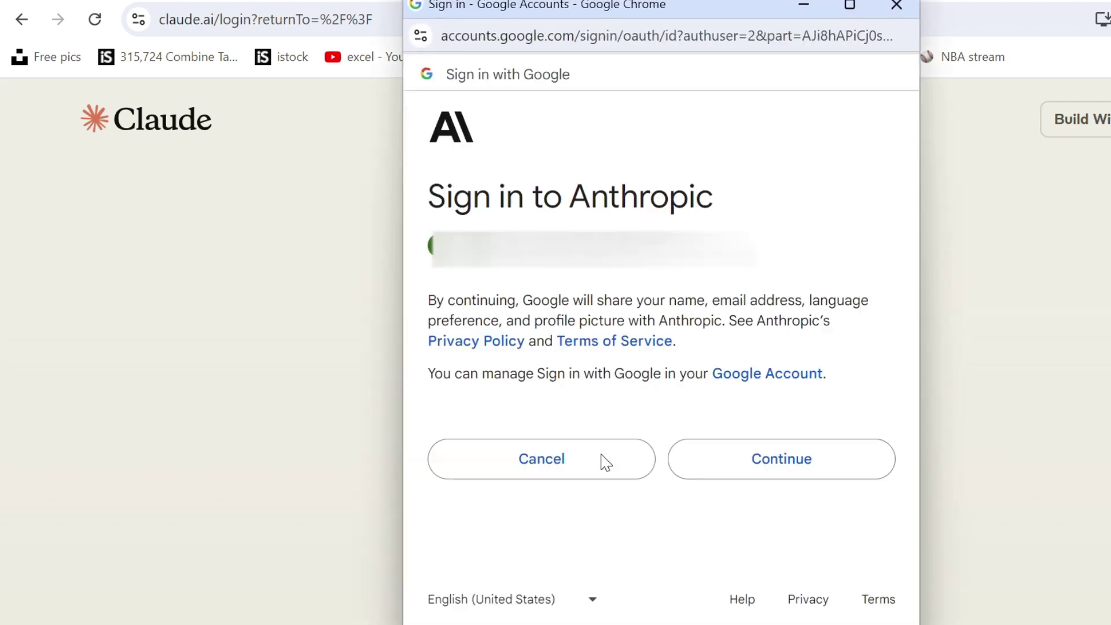
left_click(724, 467)
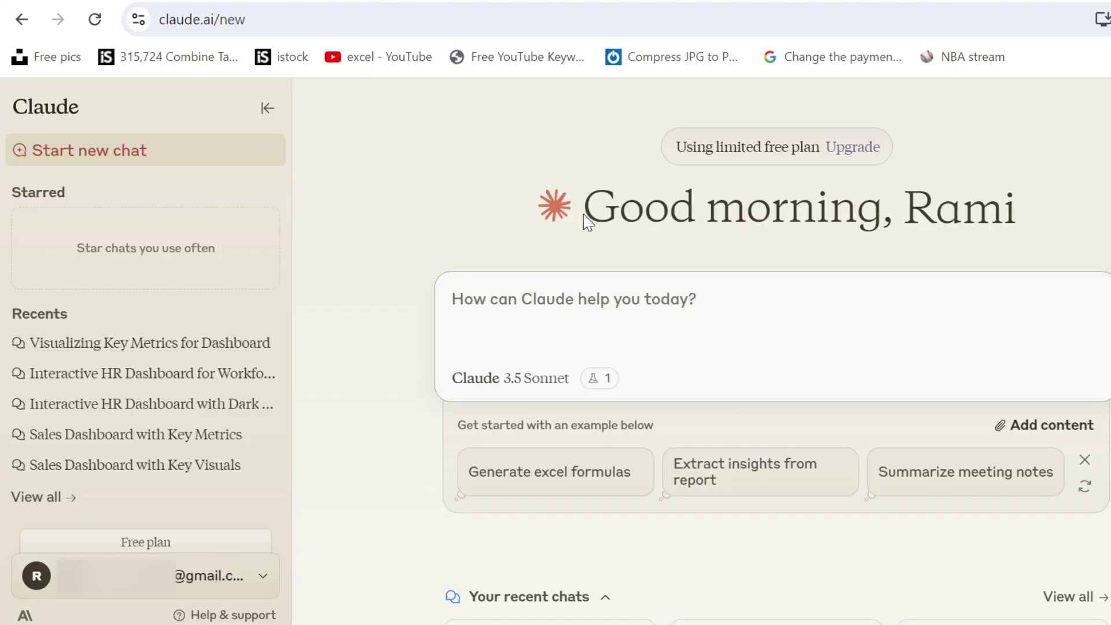
left_click_drag(584, 219, 944, 220)
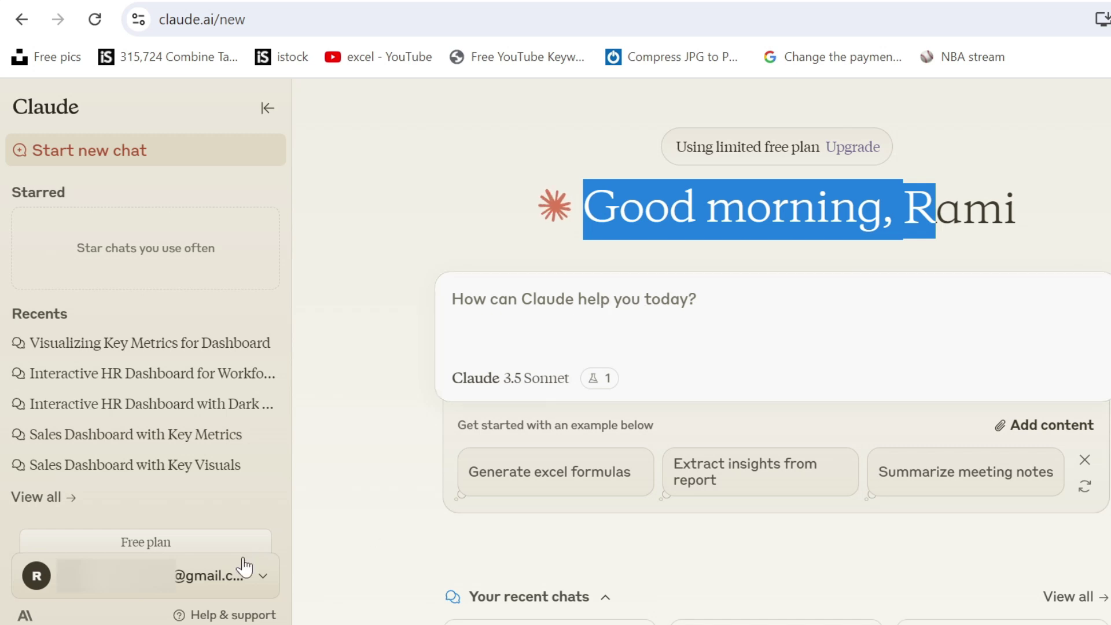
left_click(180, 578)
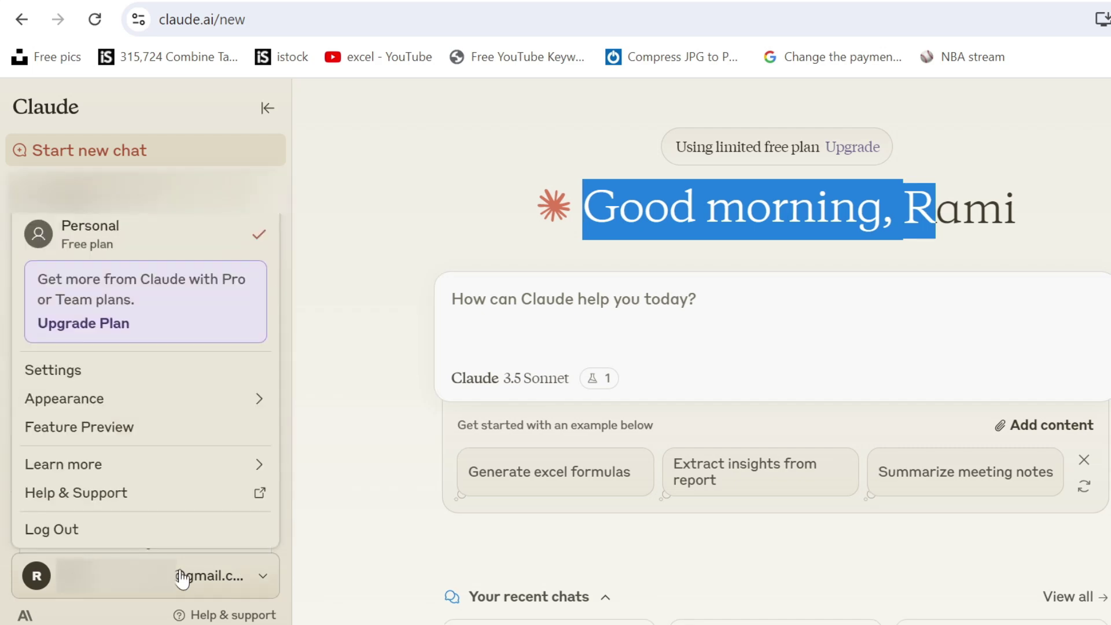
left_click(171, 431)
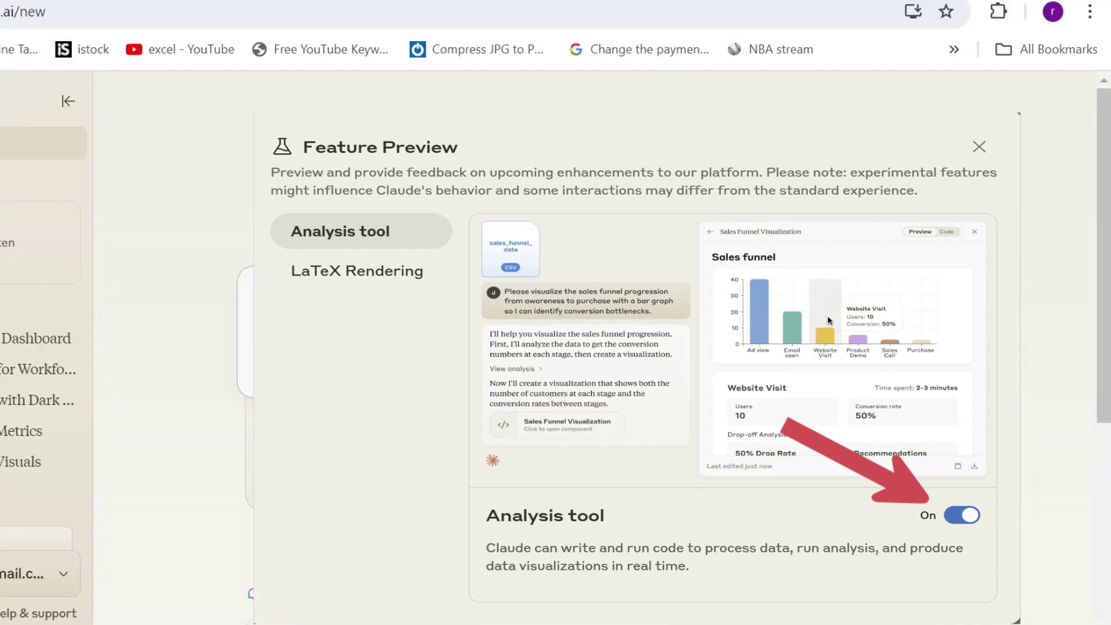
key("Escape")
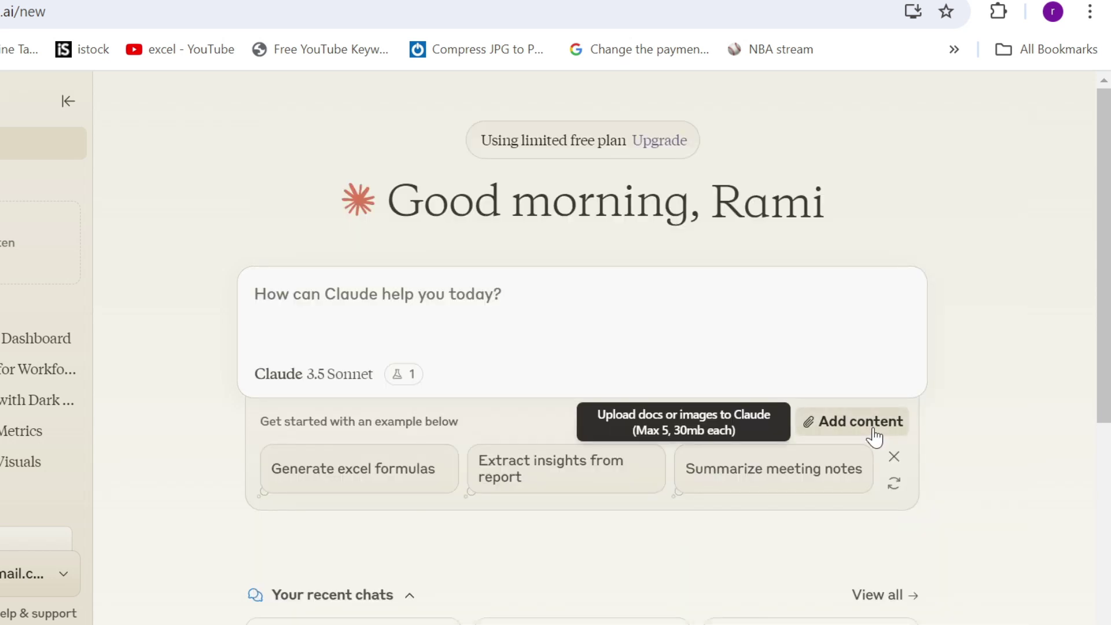
- Attach 008.Dashboard.csv and ask Claude for 5 dashboard graphs, explaining why each fits
left_click(875, 429)
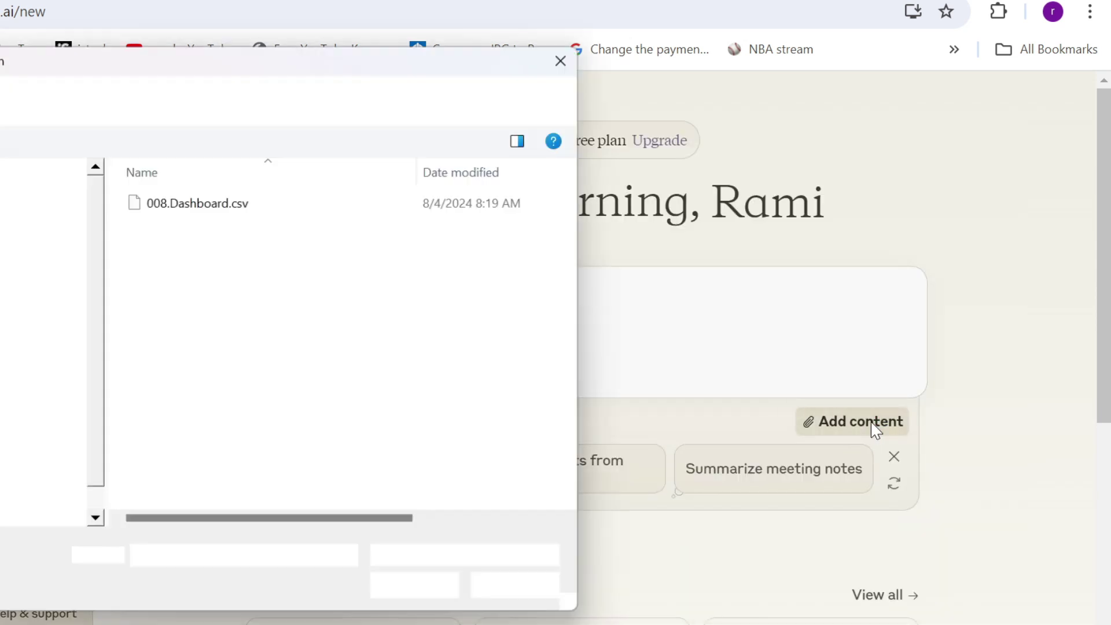
double_click(198, 202)
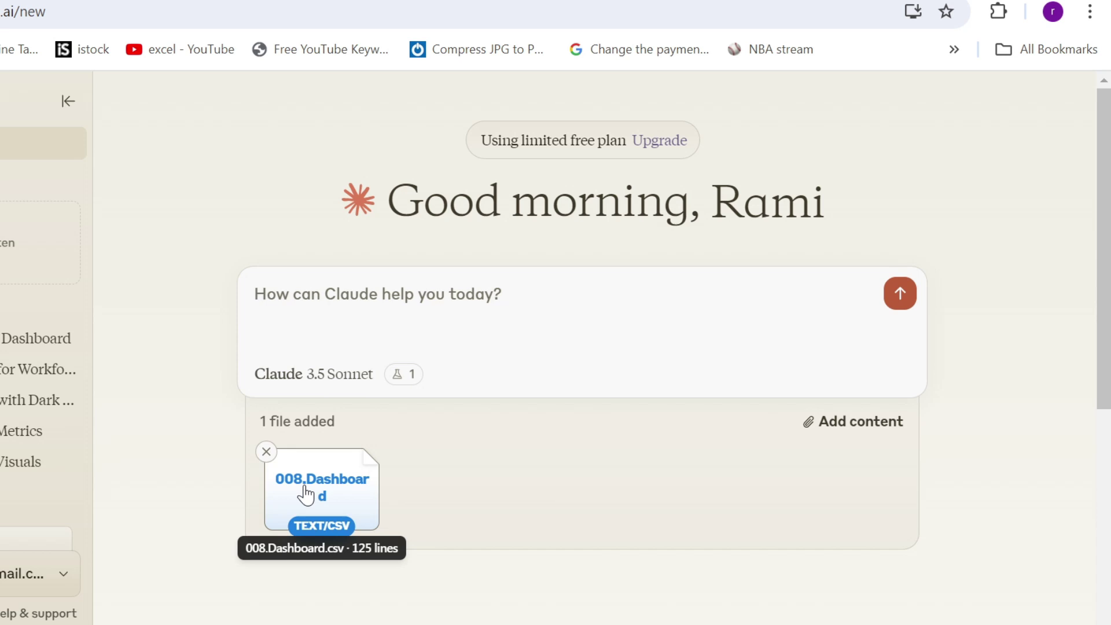
left_click(326, 300)
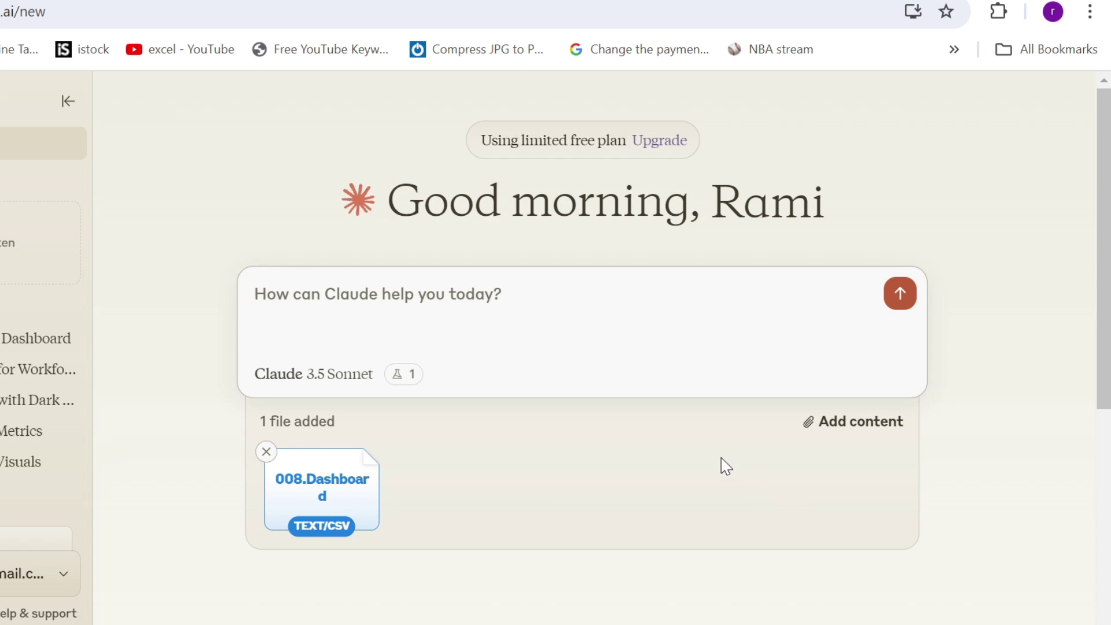
type("PLease suggest ")
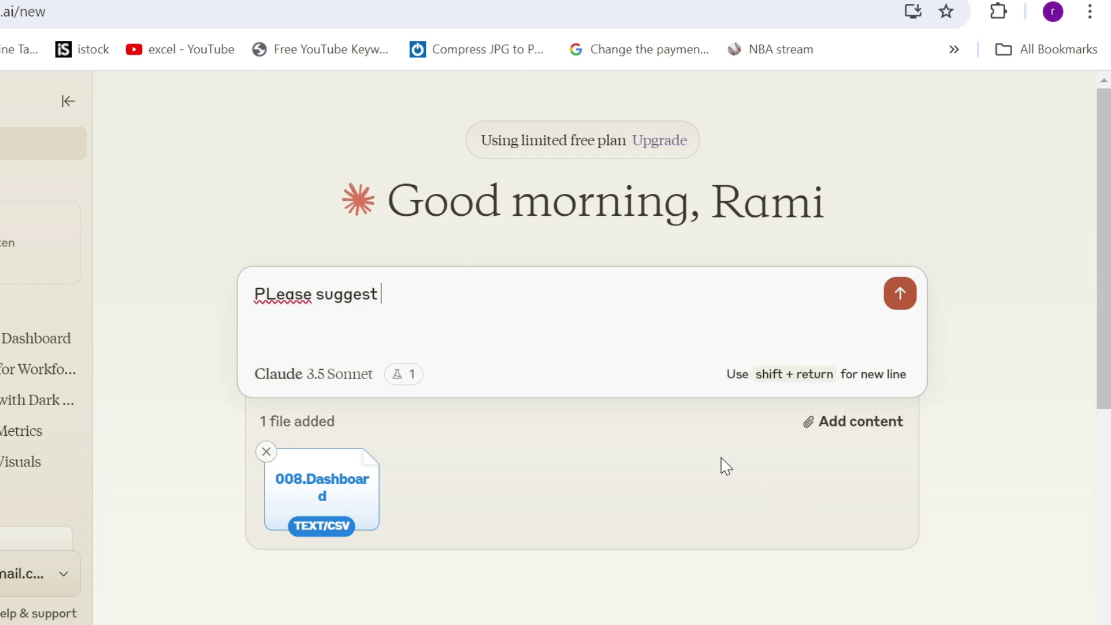
type("5 graphs i can have")
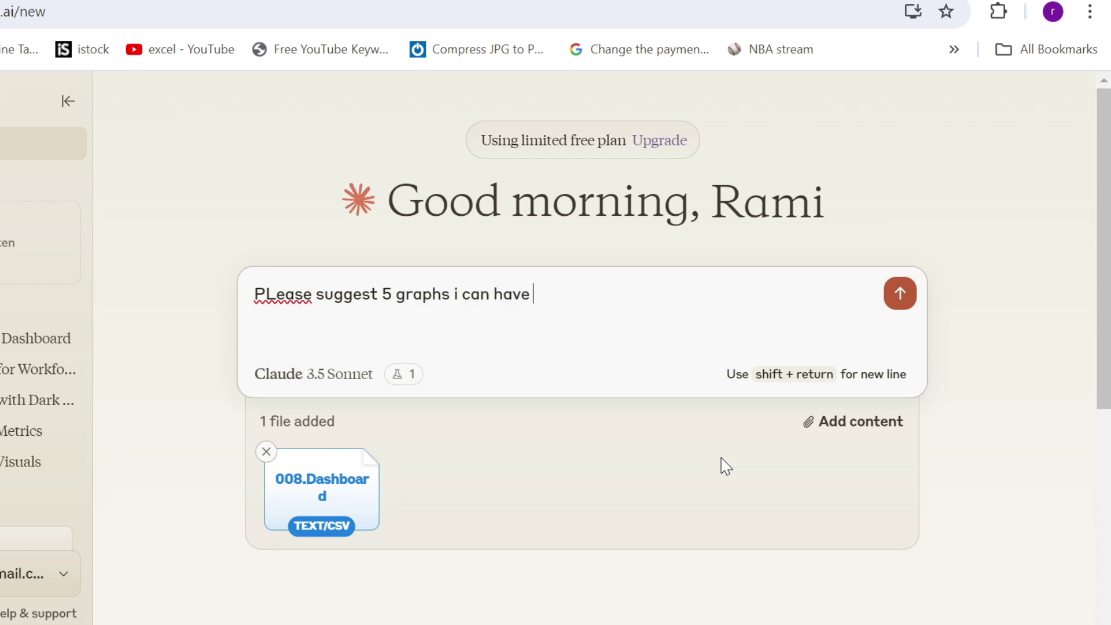
type(" in a dashboard from this data. Expl")
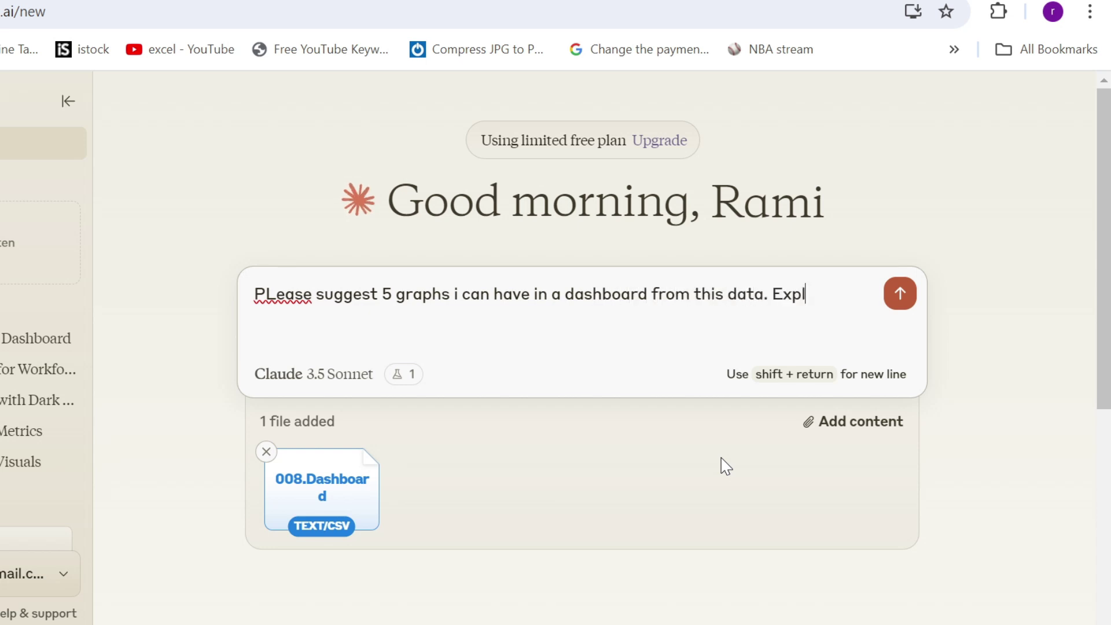
type("ain to me why ")
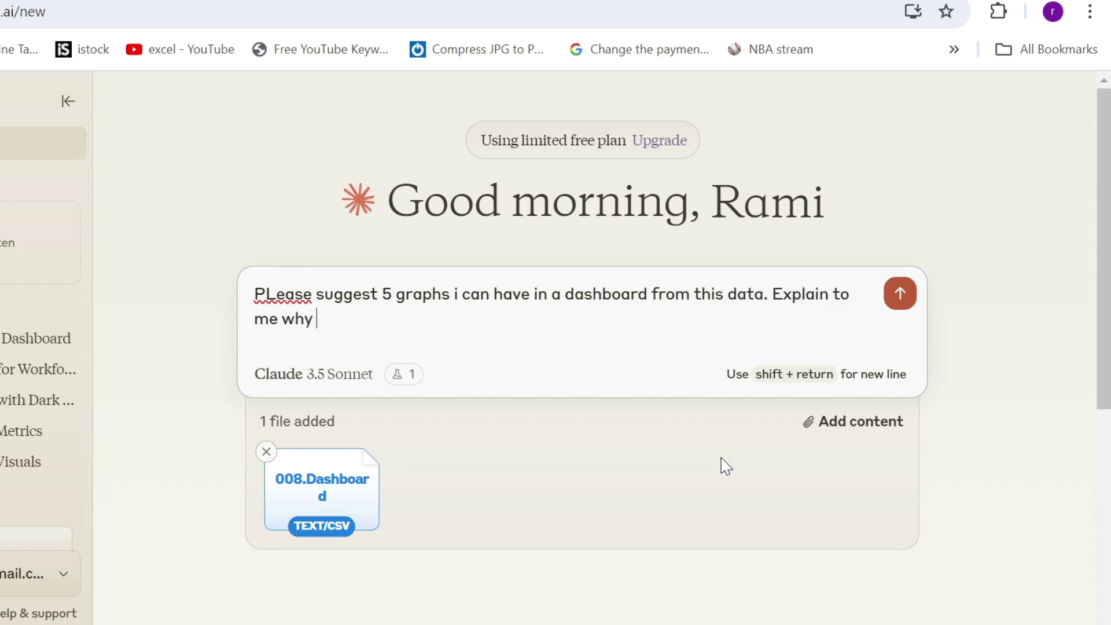
type("you choose tho")
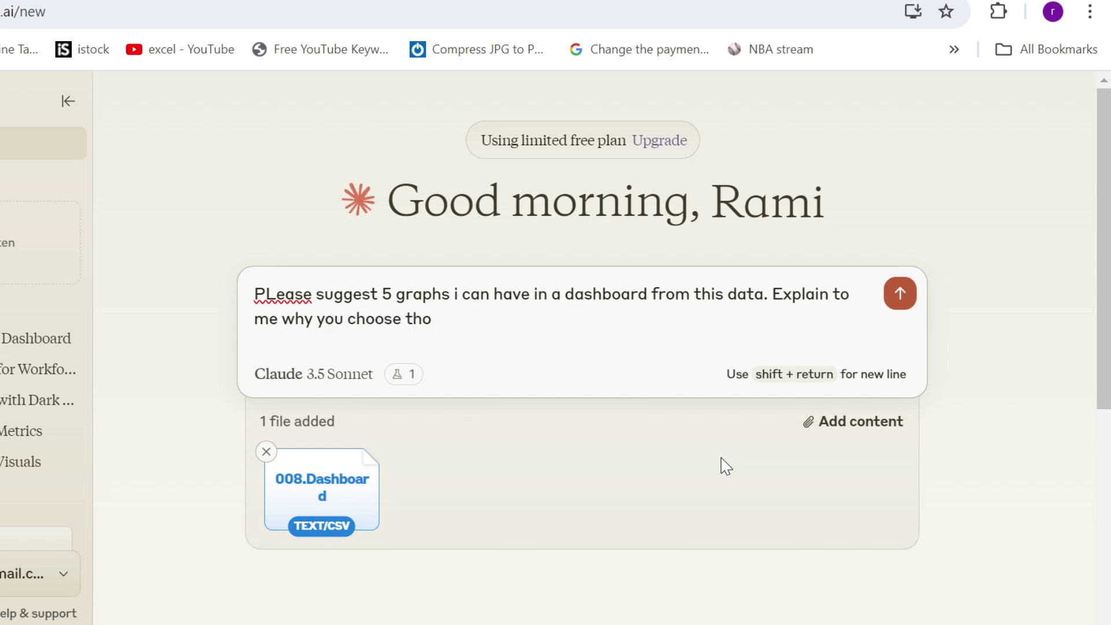
type("se graphs")
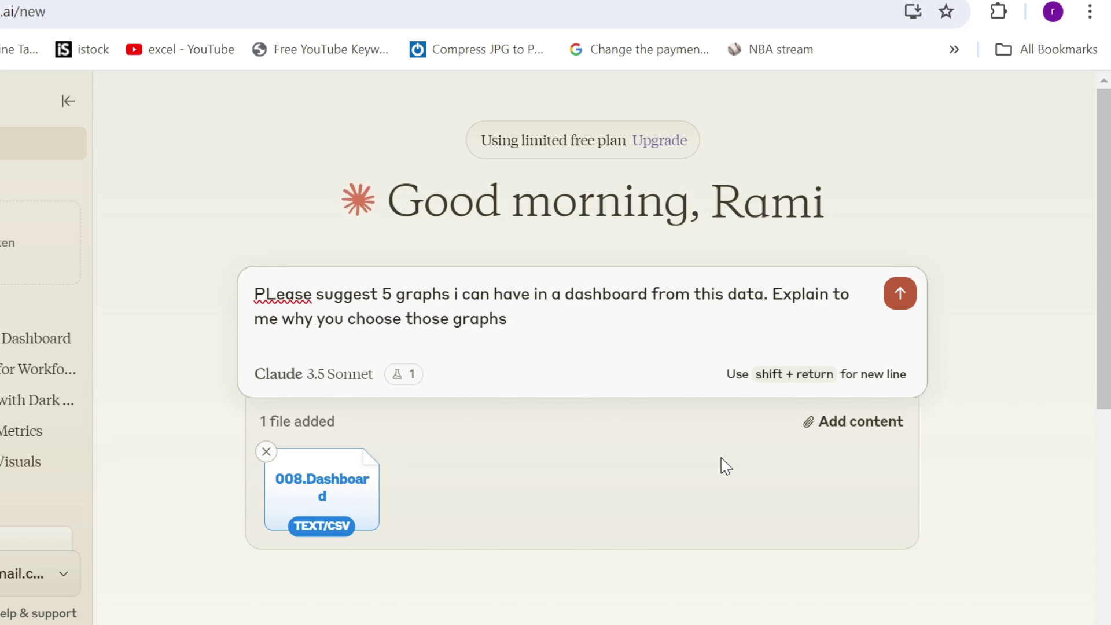
key("Return")
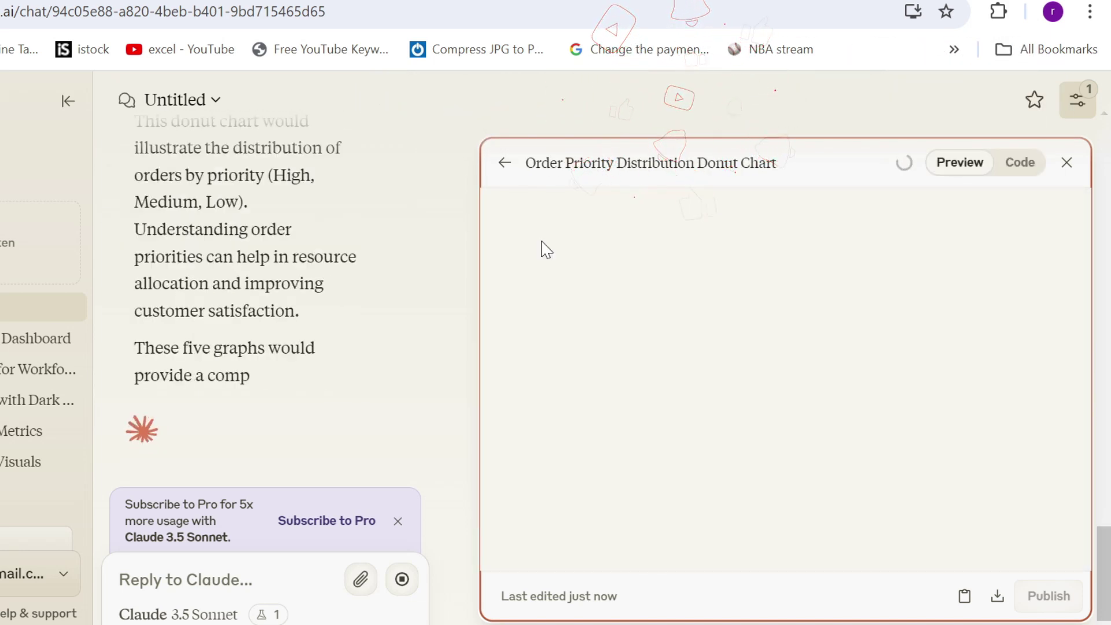
scroll(177, 272, "up", 15)
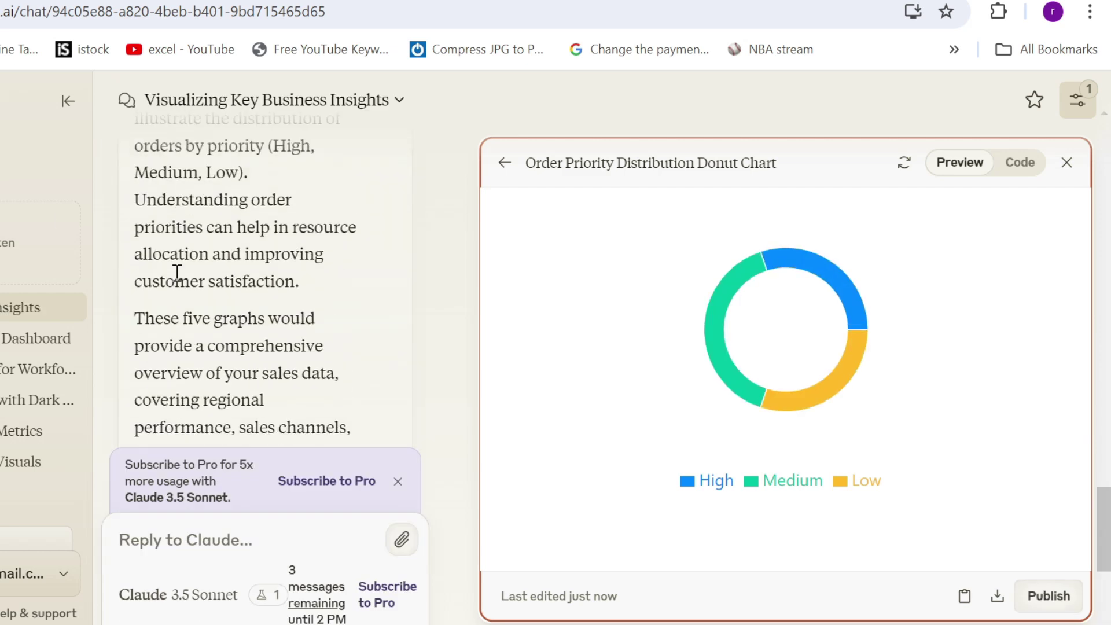
scroll(177, 272, "up", 12)
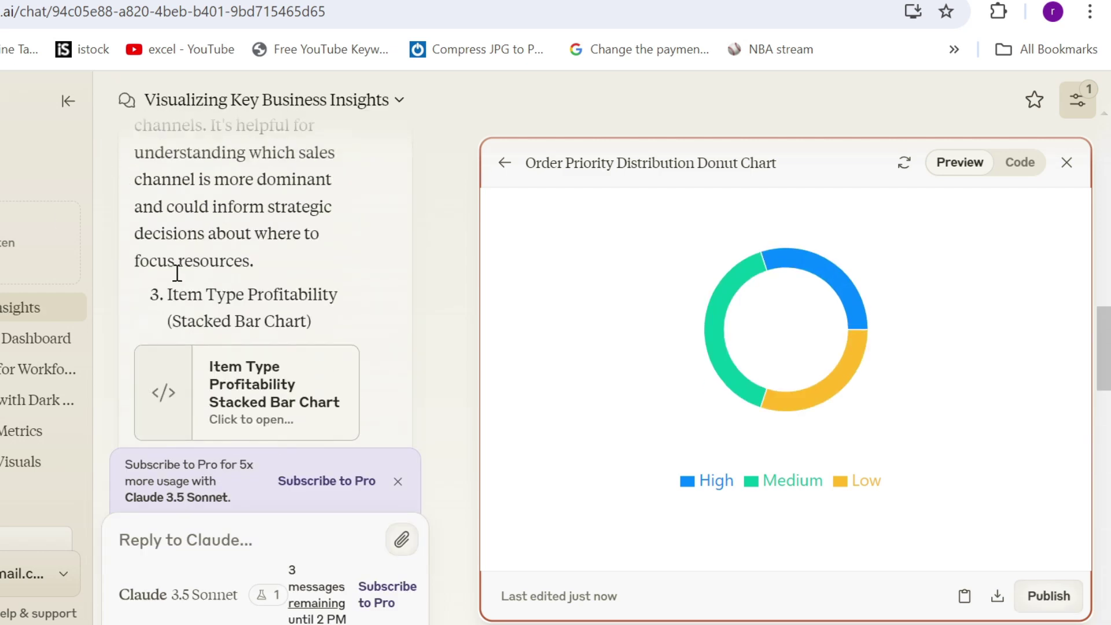
scroll(177, 272, "up", 5)
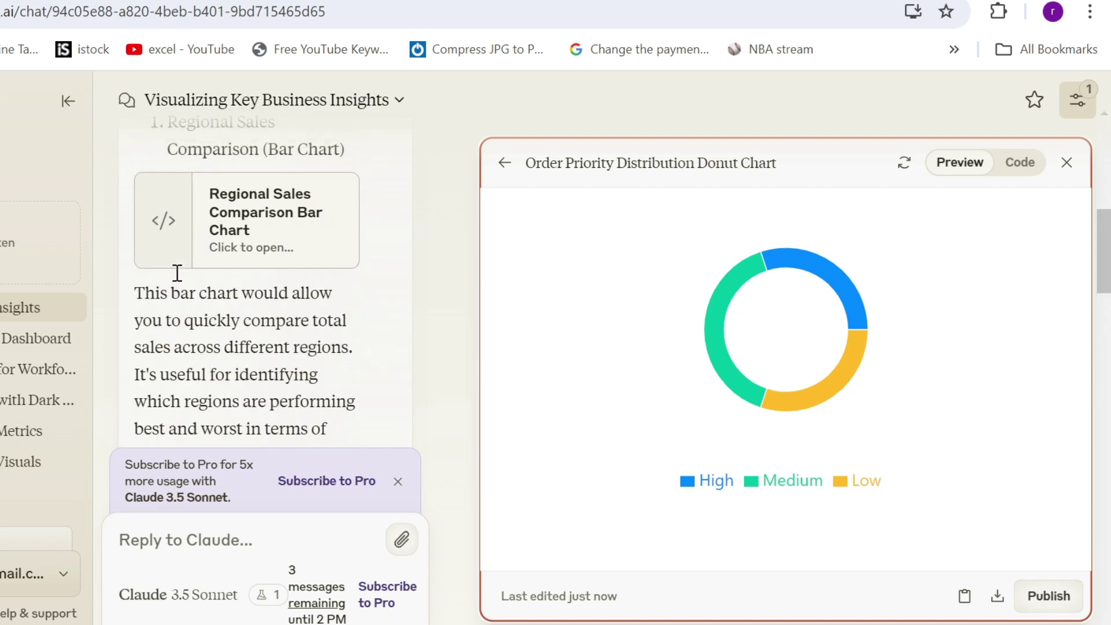
scroll(173, 294, "down", 2)
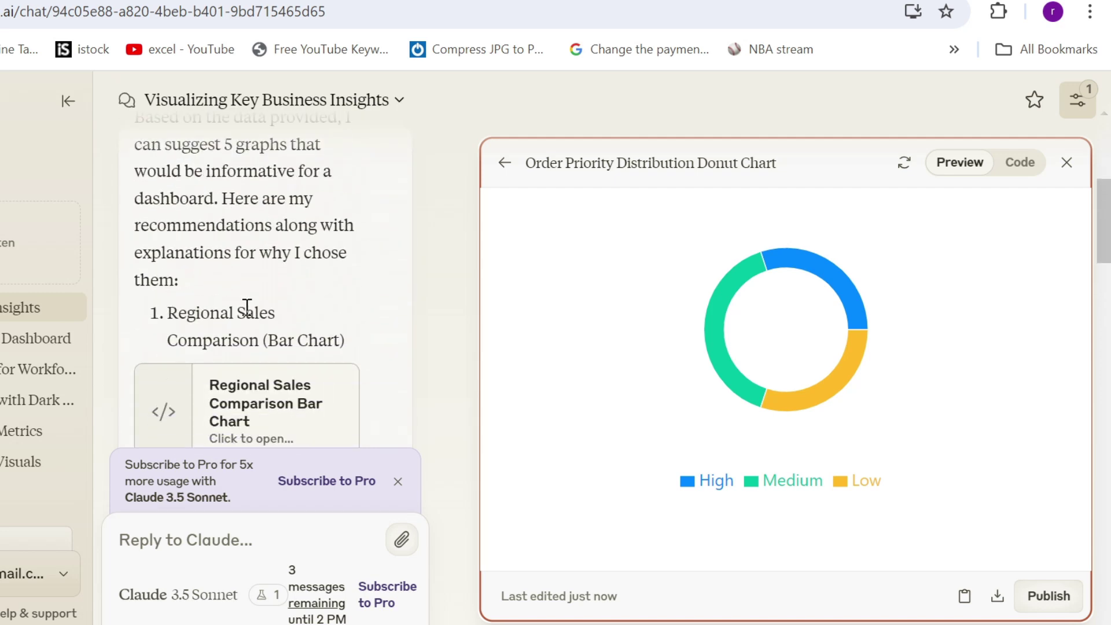
scroll(233, 347, "down", 6)
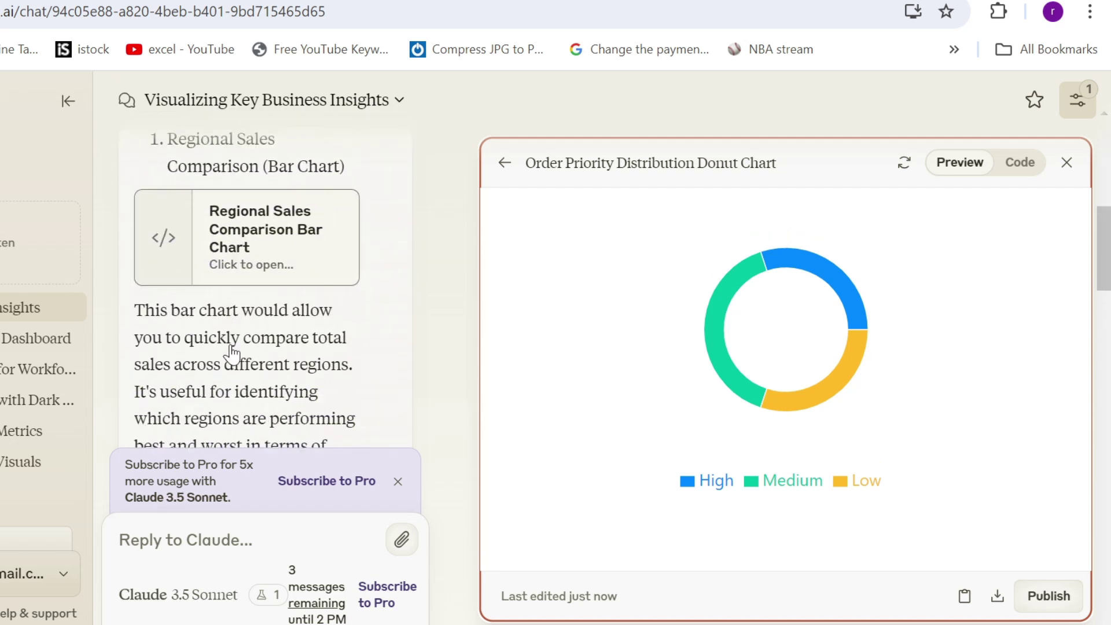
scroll(227, 345, "up", 1)
left_click_drag(160, 176, 227, 301)
scroll(218, 238, "down", 4)
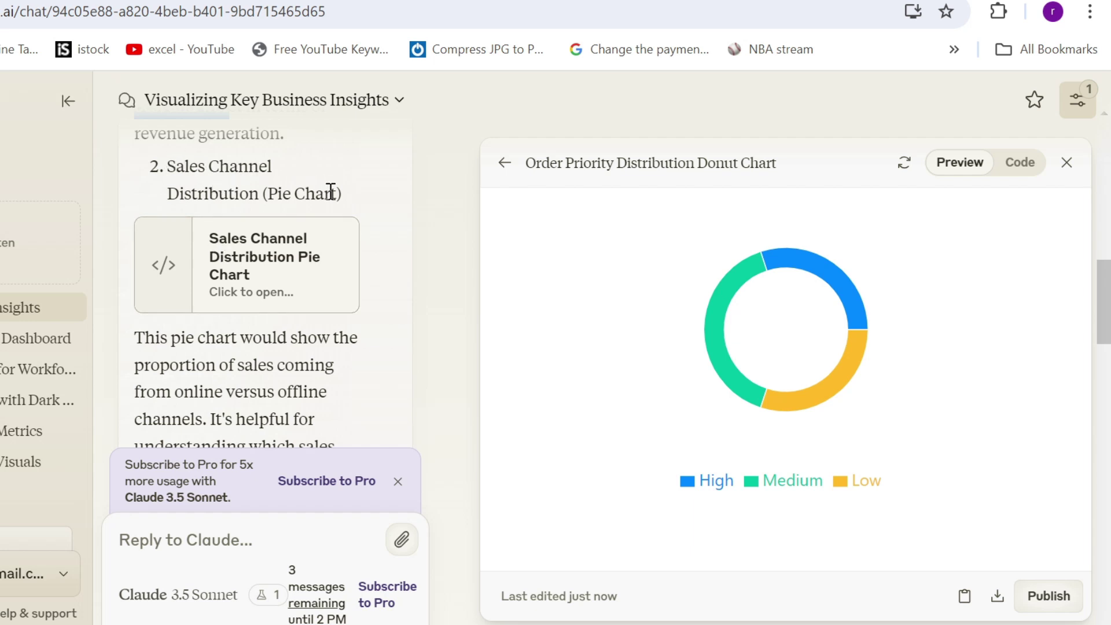
scroll(330, 191, "down", 5)
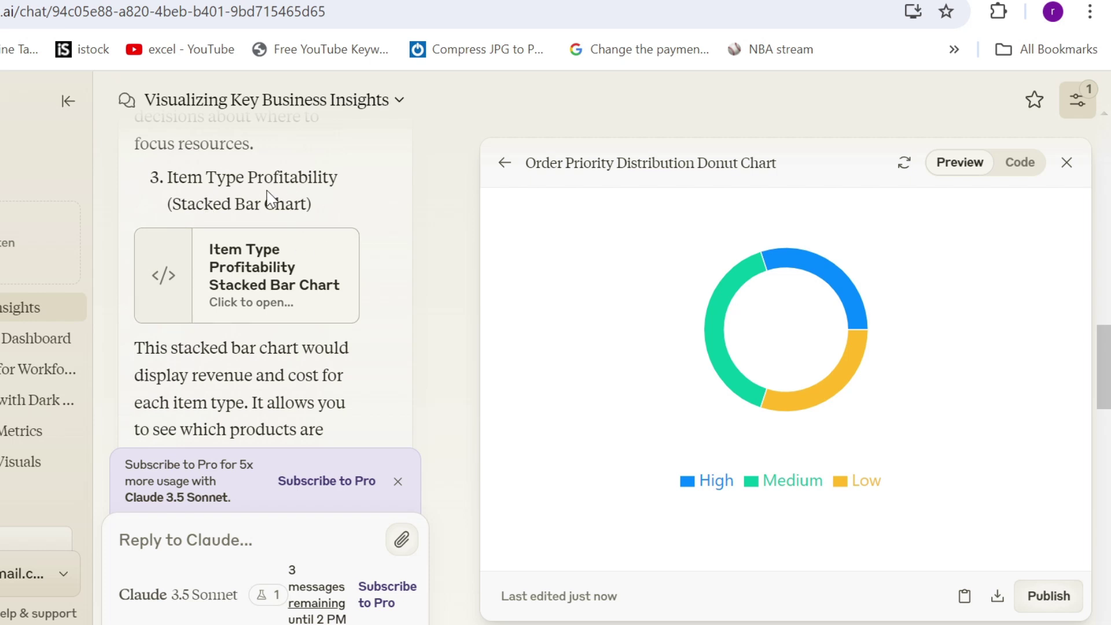
scroll(258, 263, "down", 2)
scroll(258, 262, "down", 3)
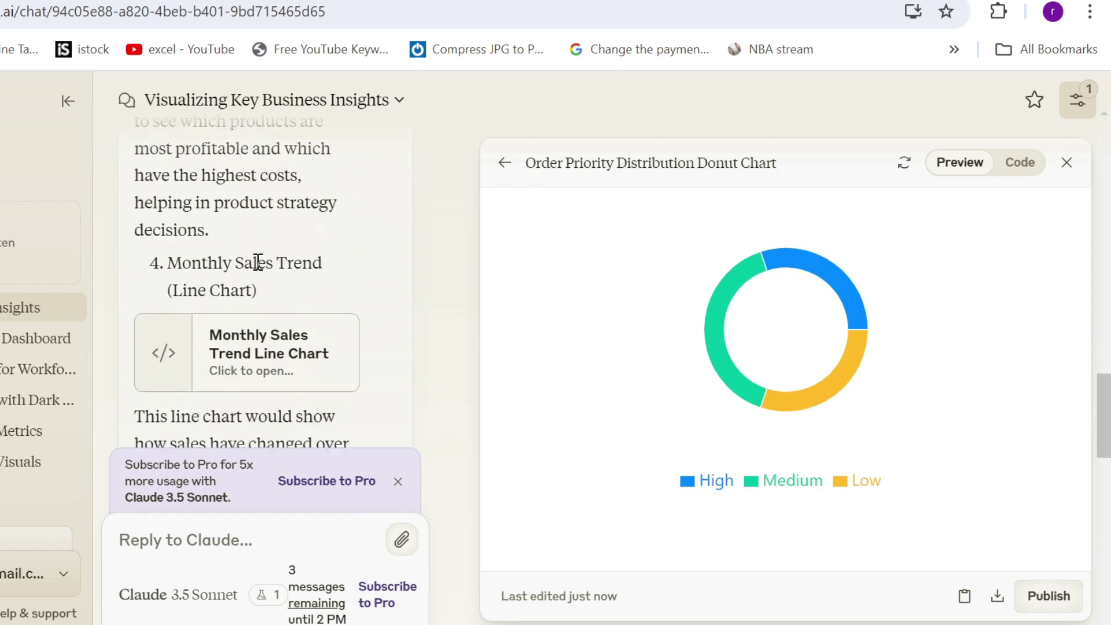
scroll(258, 263, "down", 2)
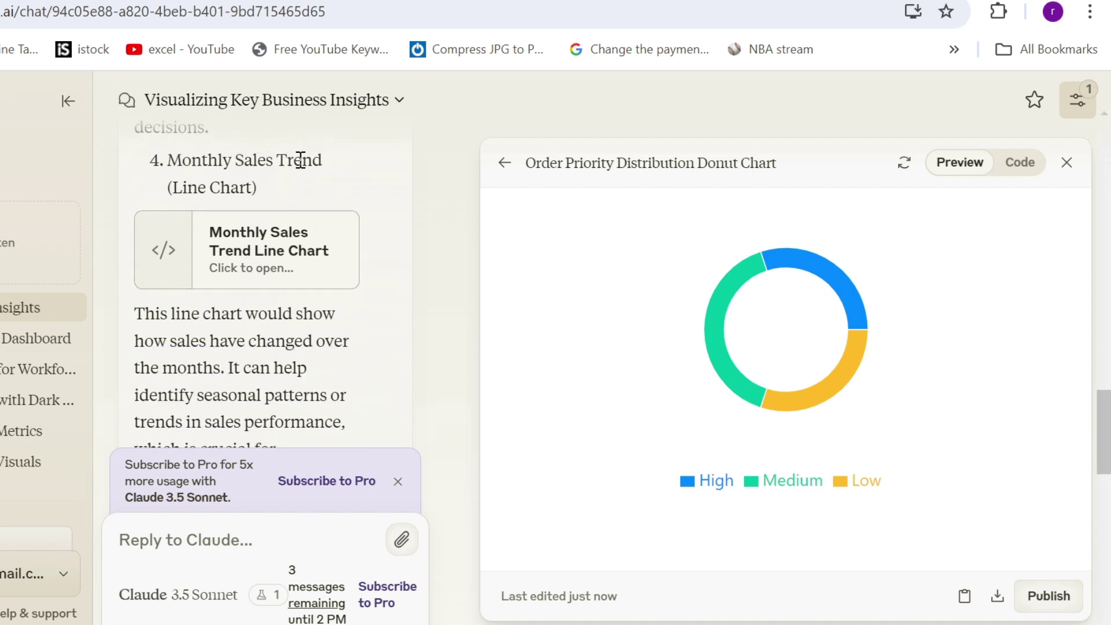
scroll(294, 156, "down", 5)
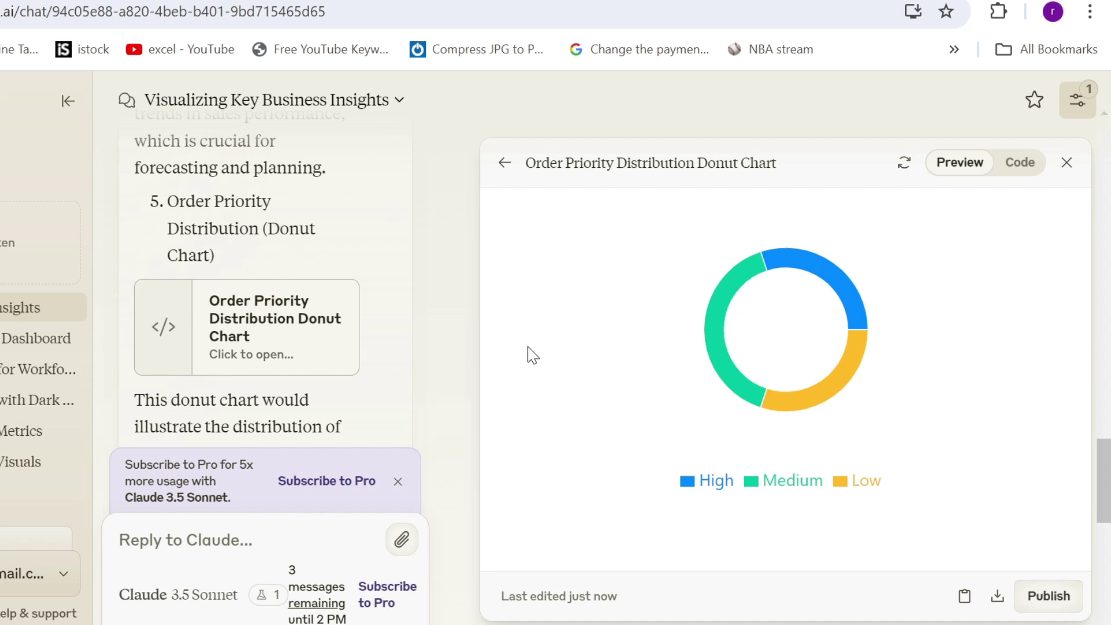
left_click(1012, 172)
left_click(971, 172)
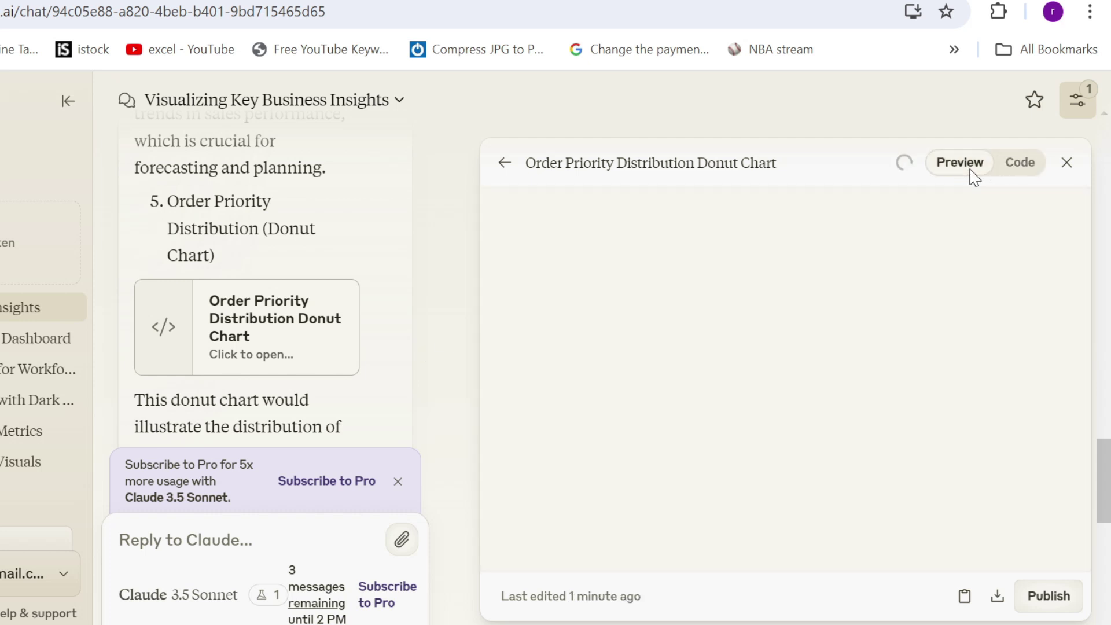
scroll(282, 427, "down", 10)
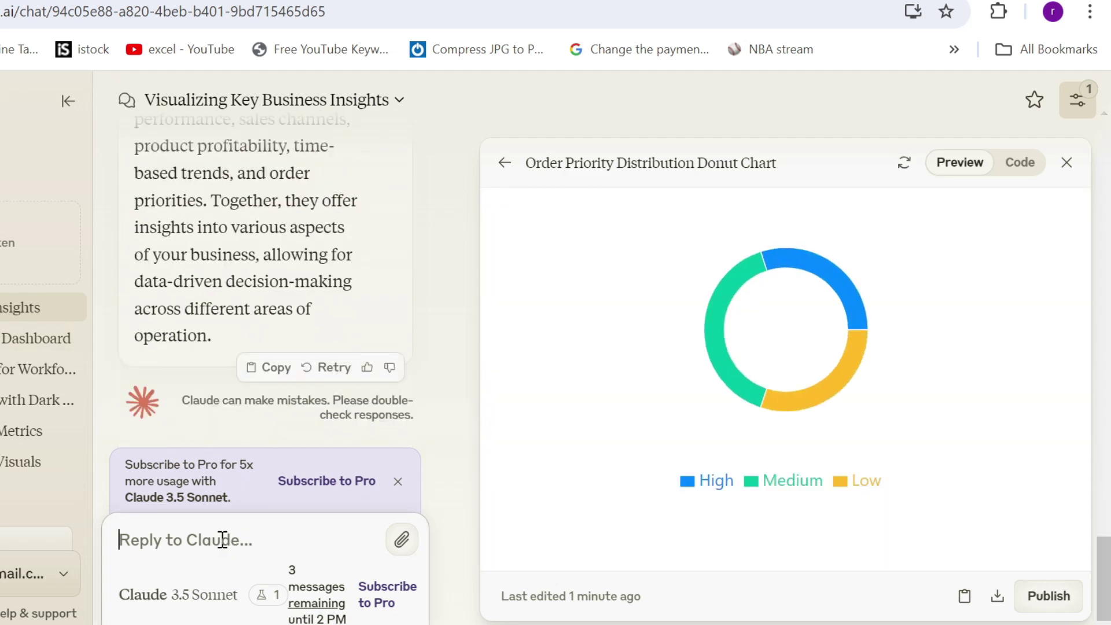
- Ask for a dark-themed dashboard of all the graphs with white font, populated from the file's data
type("I")
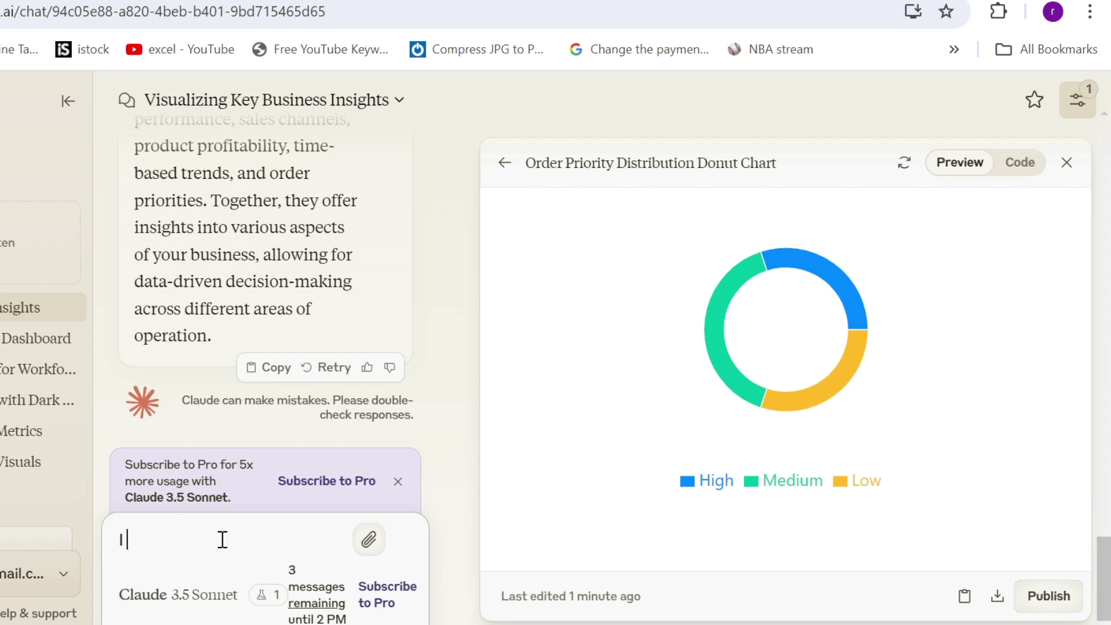
type(" want a da")
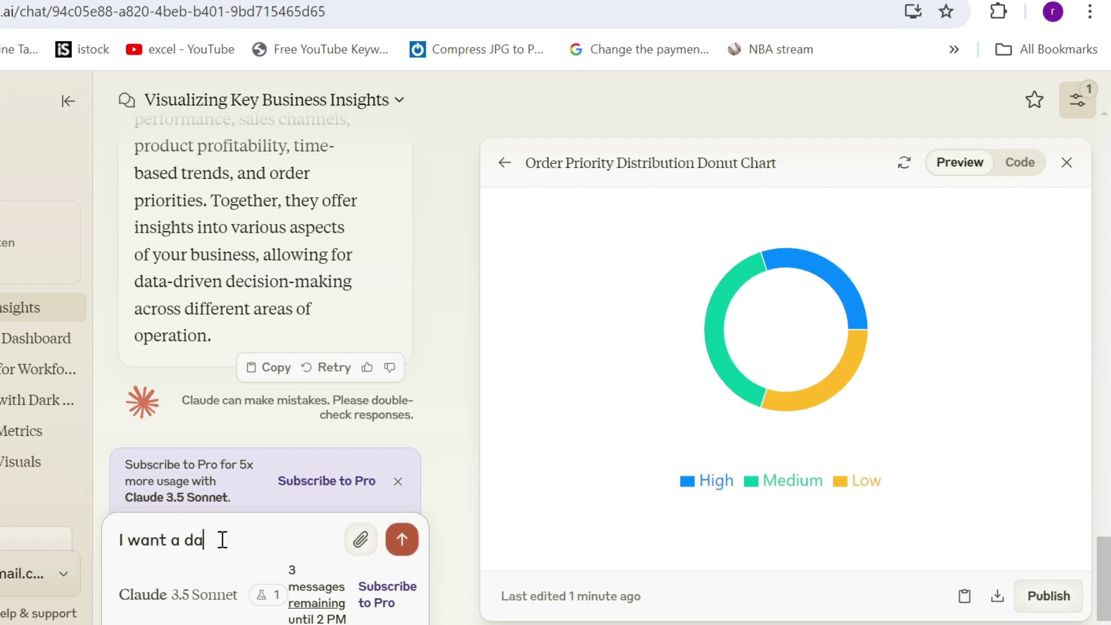
type("shboard with a")
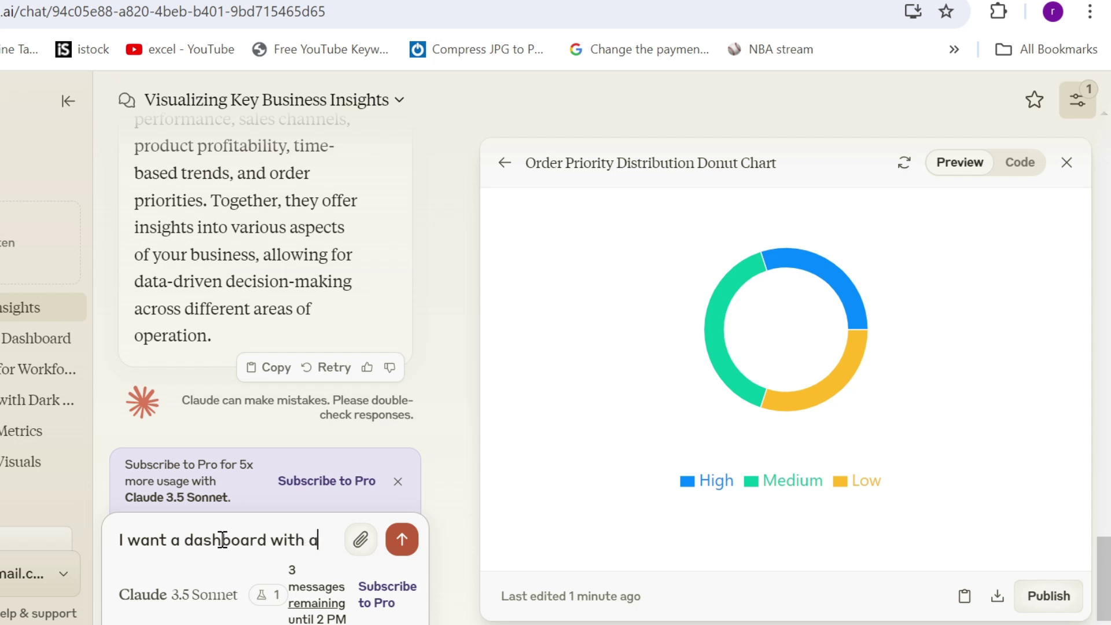
type("ll those graphs. I")
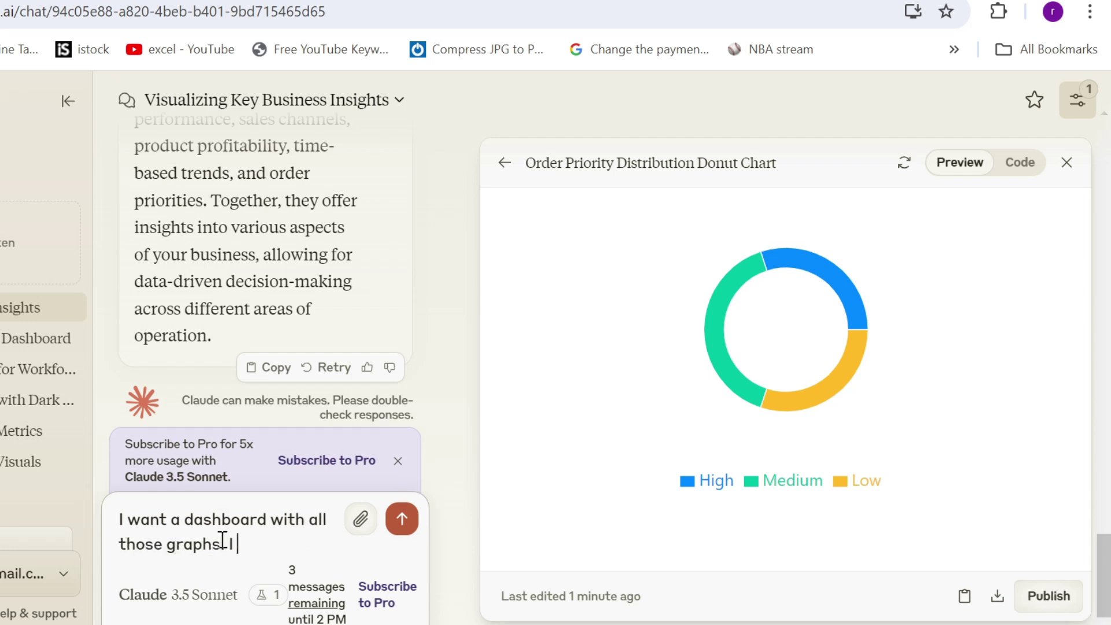
type(" want the the")
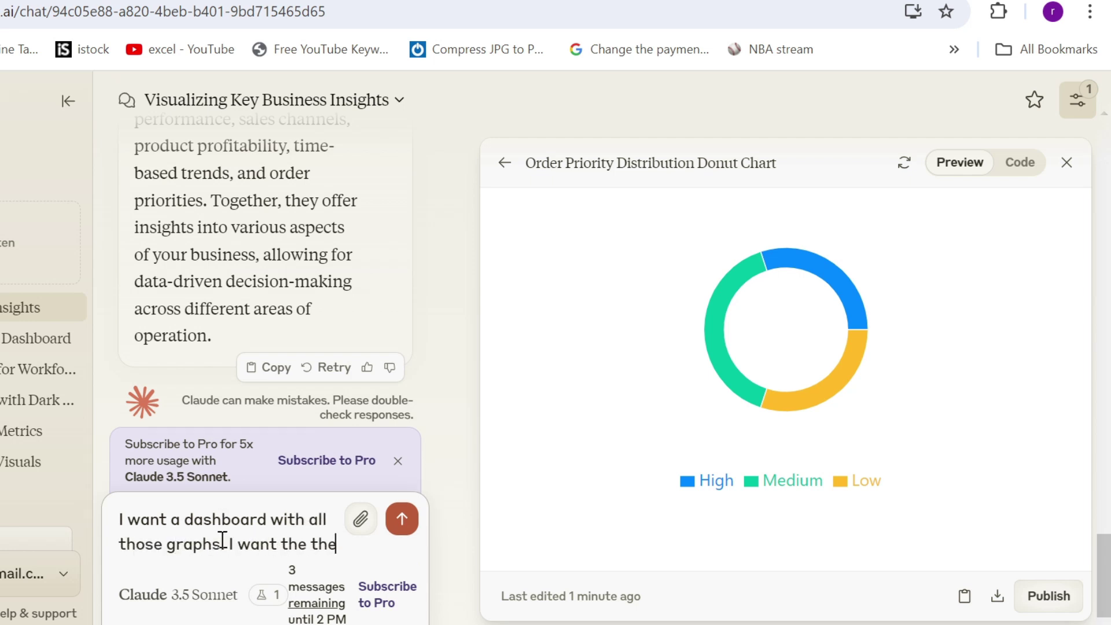
type("me to be dark")
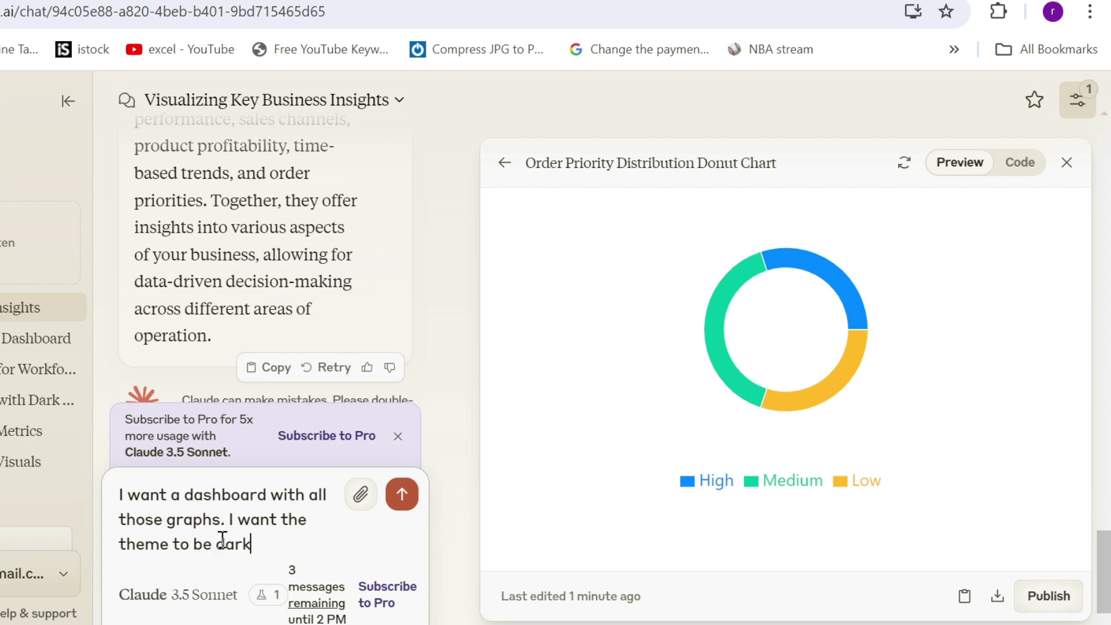
type(", font to be white and titles to be in whi")
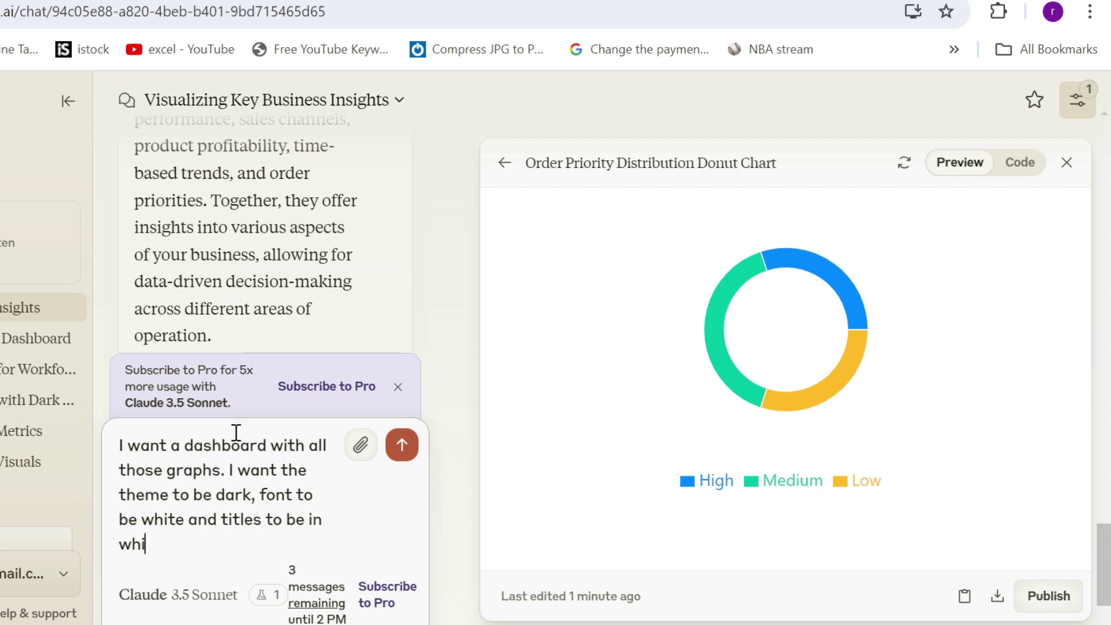
type("te font. Also please use the d")
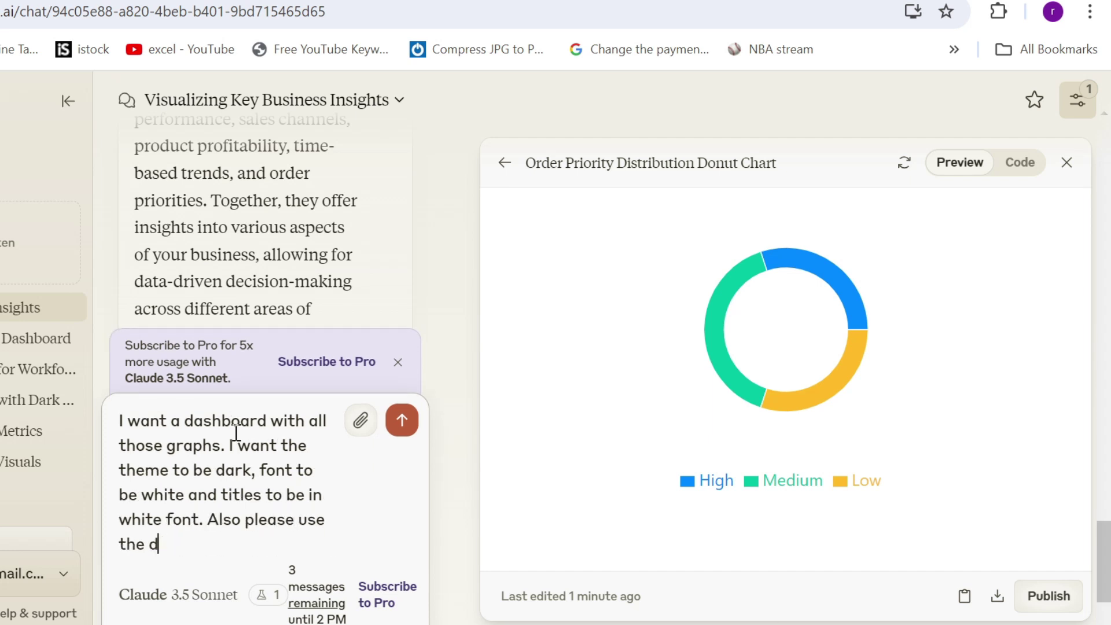
type("ata in my fi")
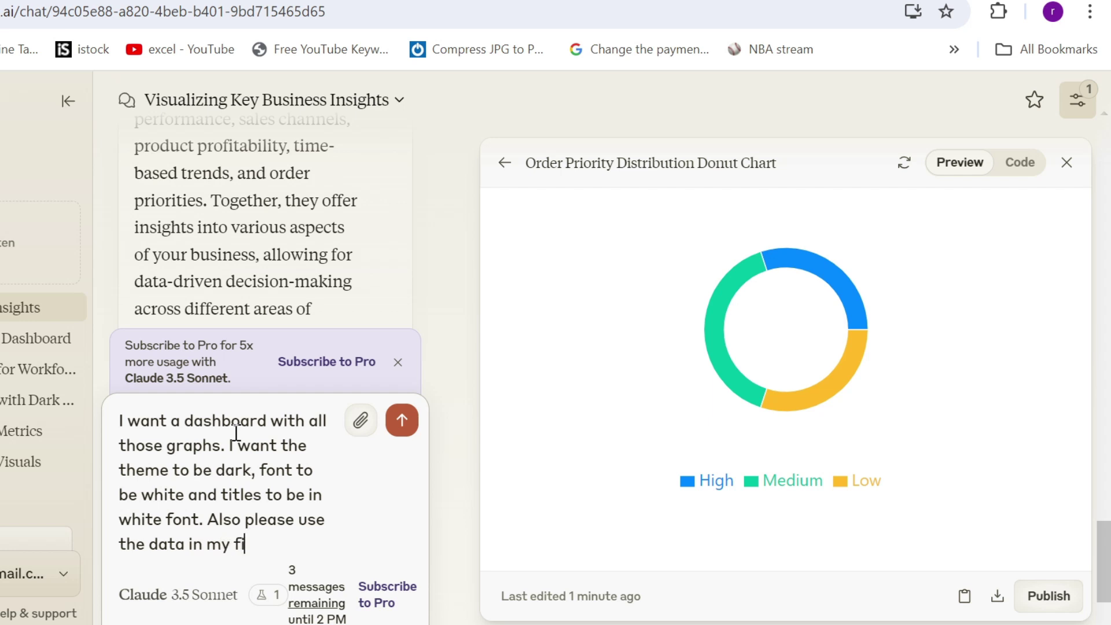
type("le to populate th")
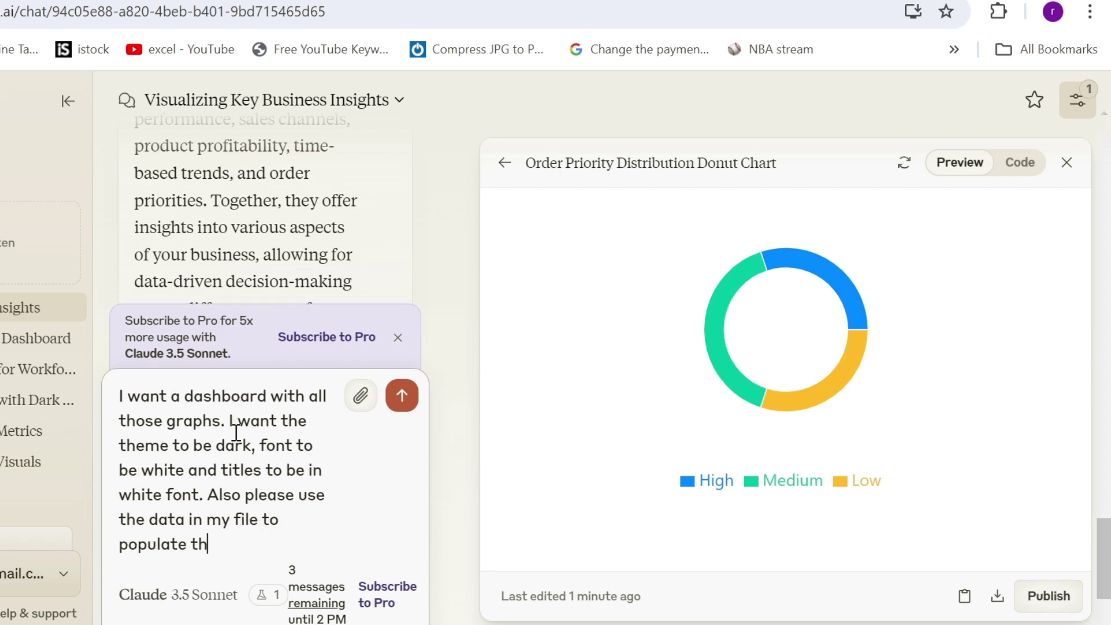
type("e charts")
key("Return")
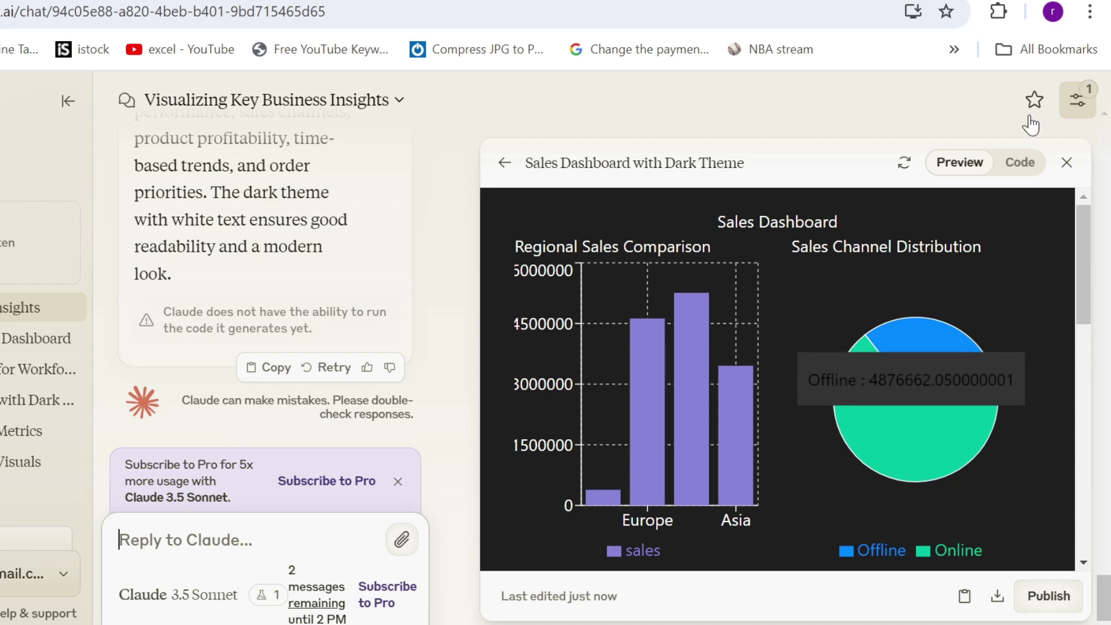
- Switch the generated Sales Dashboard artifact to its Code view
left_click(1019, 168)
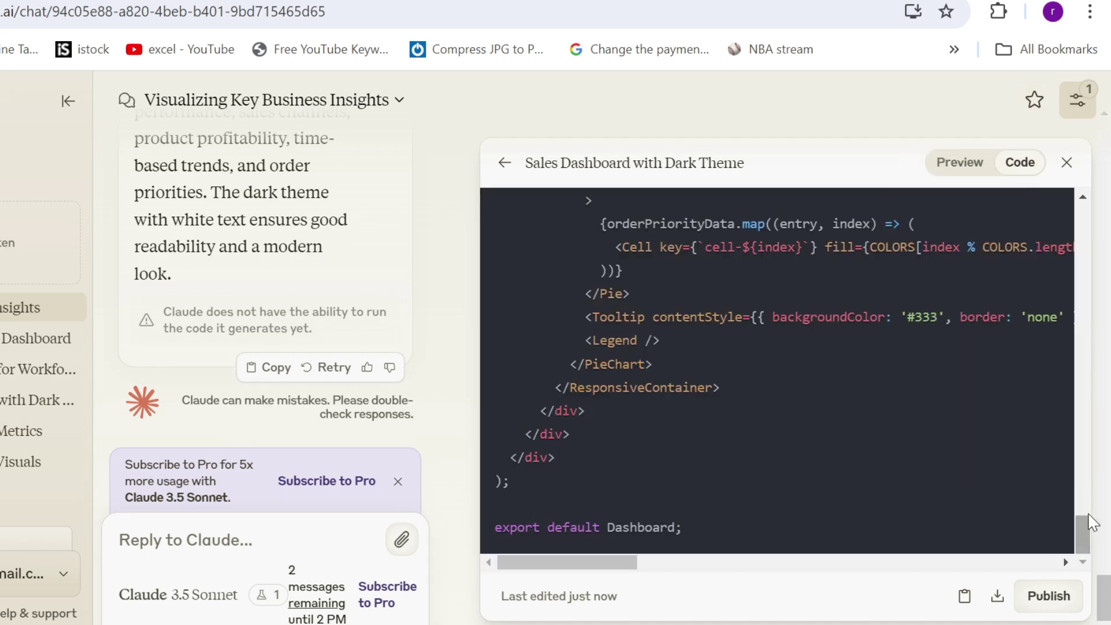
- Highlight the sample region, country and item type data rows at the top of the code, then return to the preview
left_click_drag(1080, 526, 1084, 188)
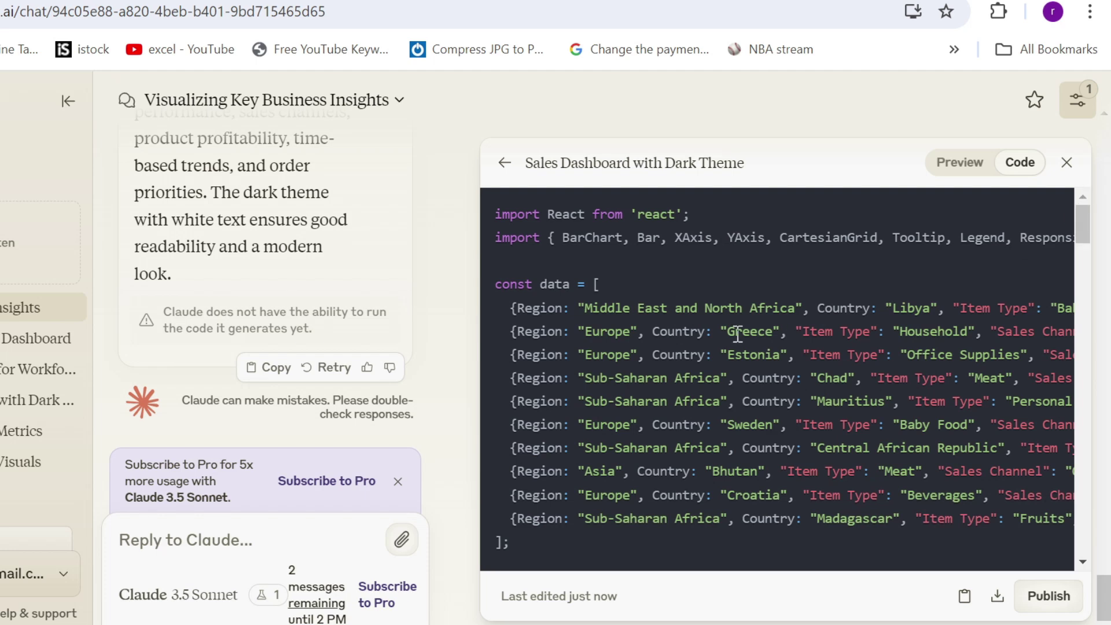
left_click_drag(509, 307, 666, 518)
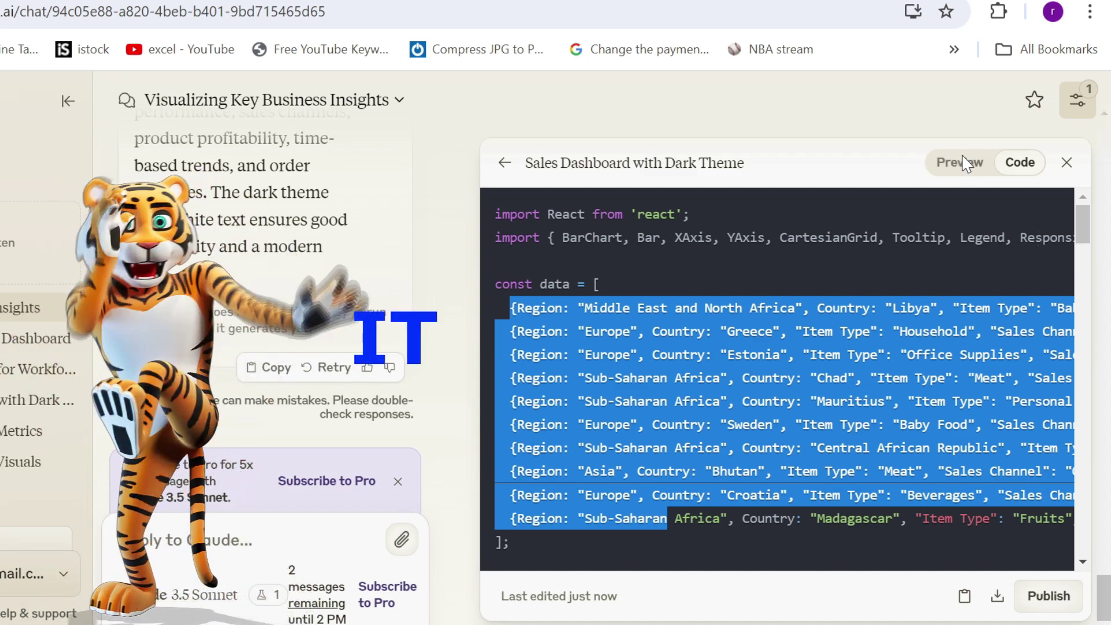
left_click(961, 162)
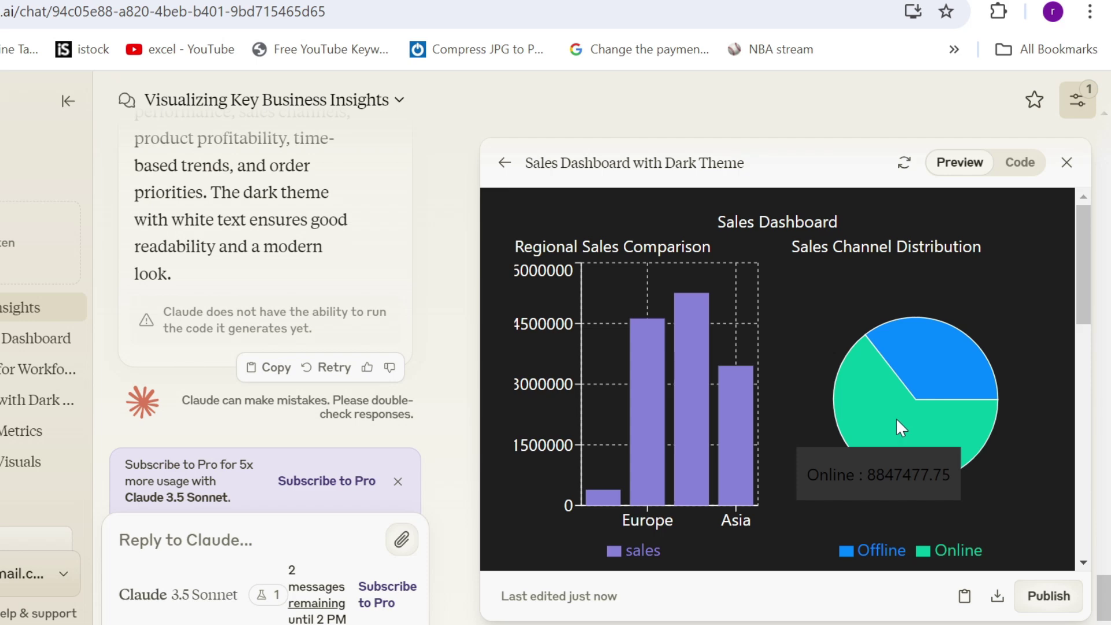
- Review every chart in the dark dashboard preview and start publishing the artifact
scroll(896, 431, "down", 5)
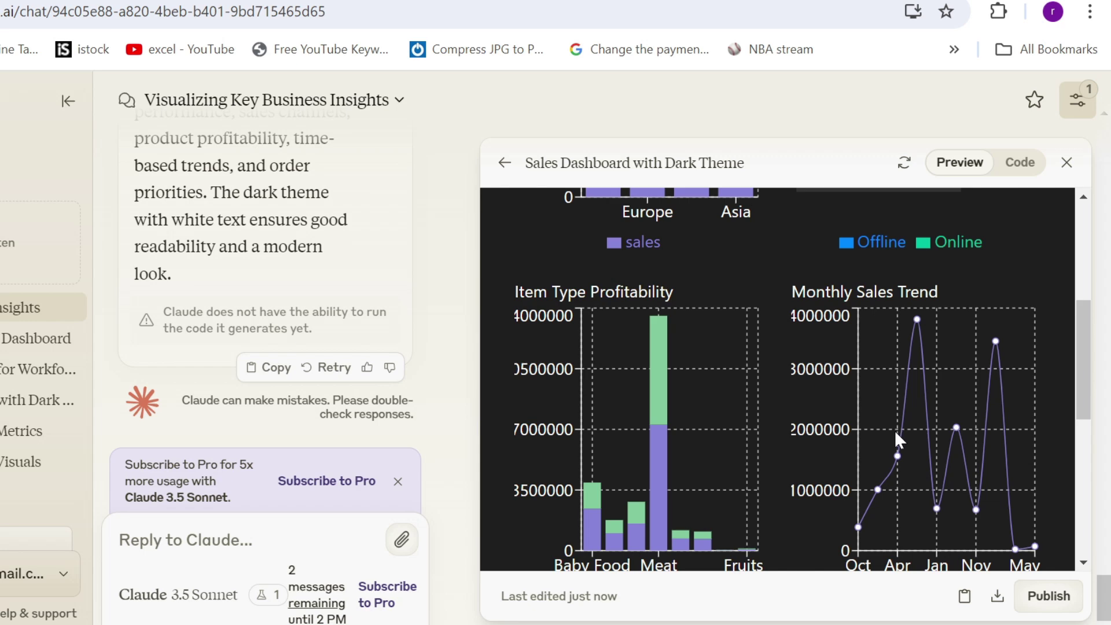
scroll(632, 382, "down", 3)
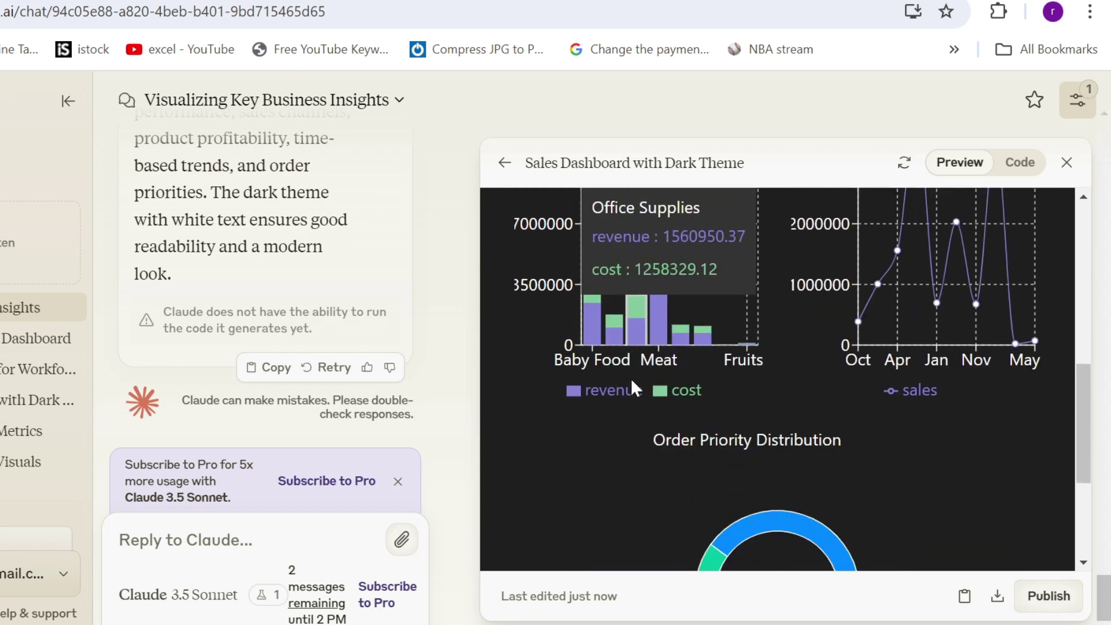
scroll(631, 377, "down", 3)
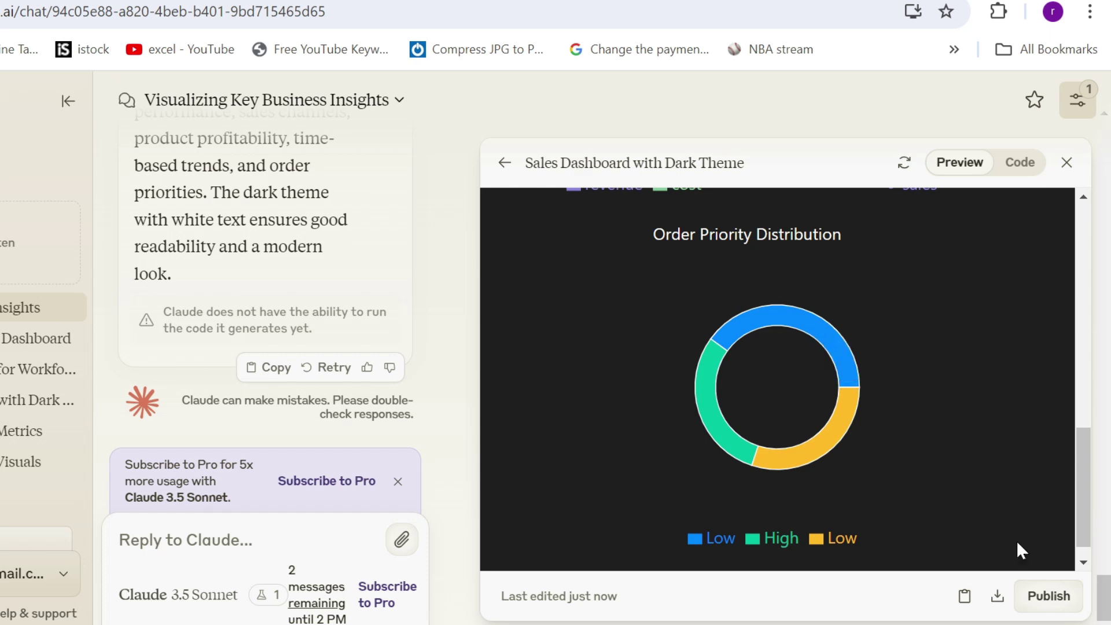
left_click(1050, 596)
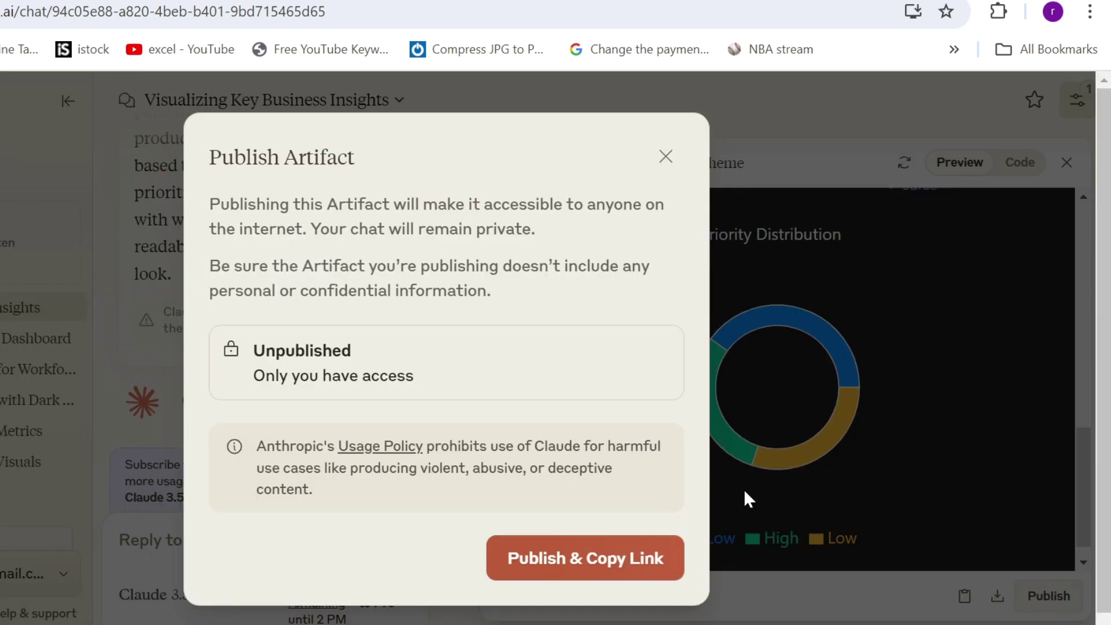
- Publish the Sales Dashboard artifact publicly and copy its public link
left_click(629, 570)
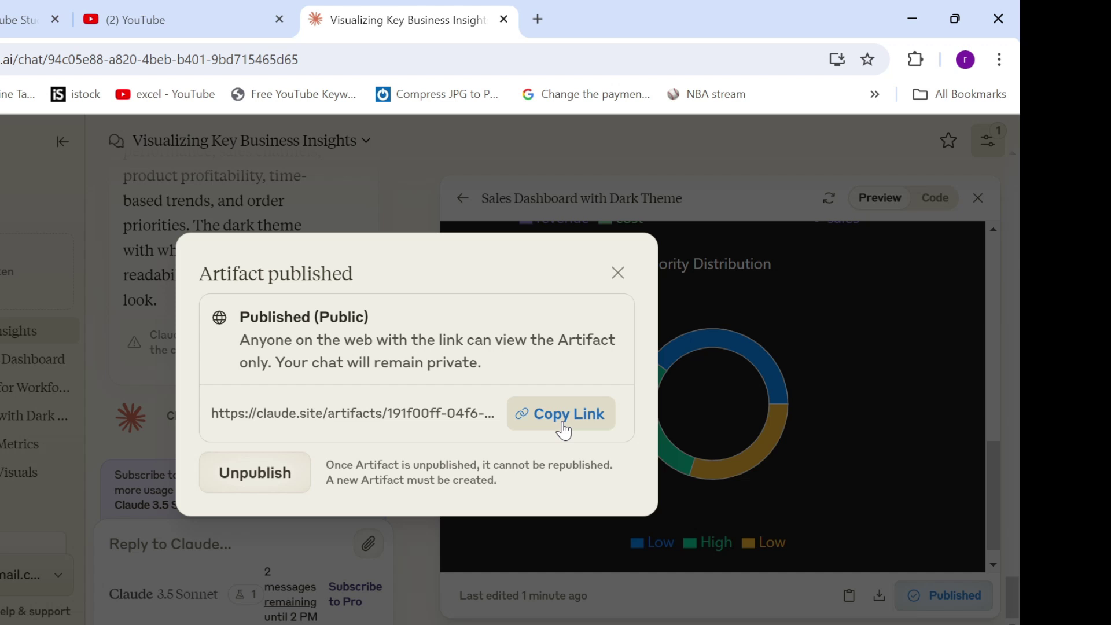
left_click(564, 431)
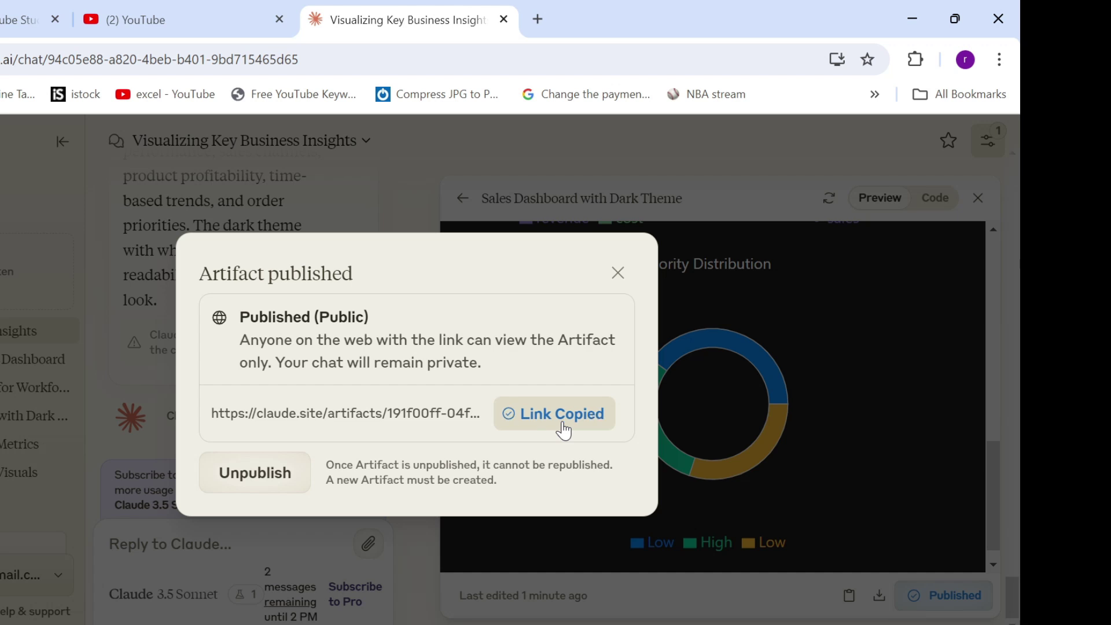
left_click(539, 17)
- Load the published dashboard from its copied claude.site link and scroll through its charts
key("ctrl+v")
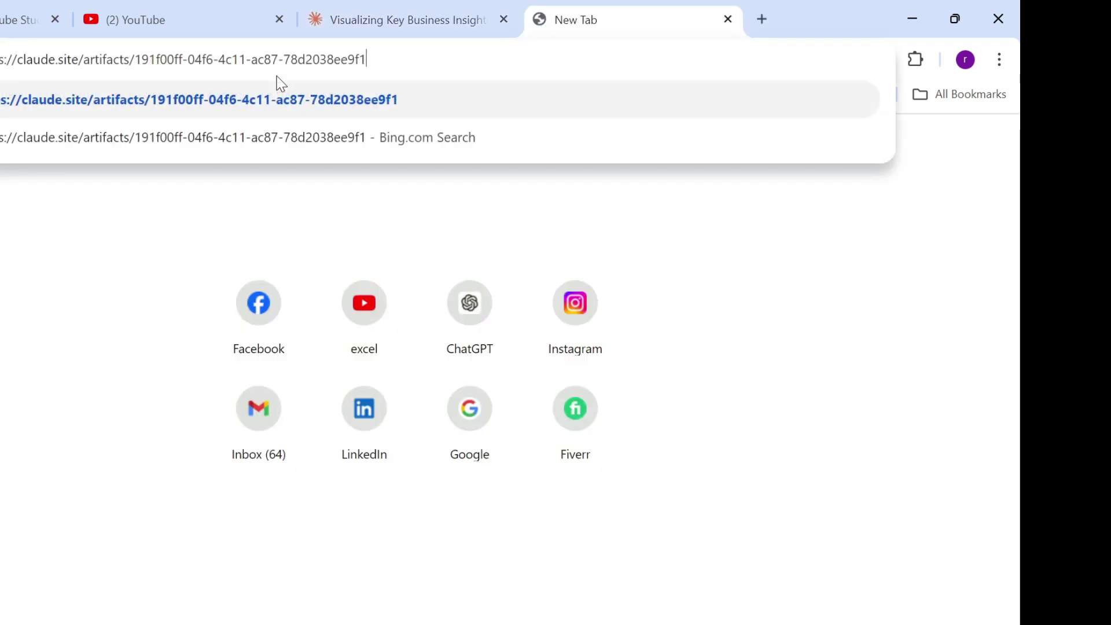
key("Return")
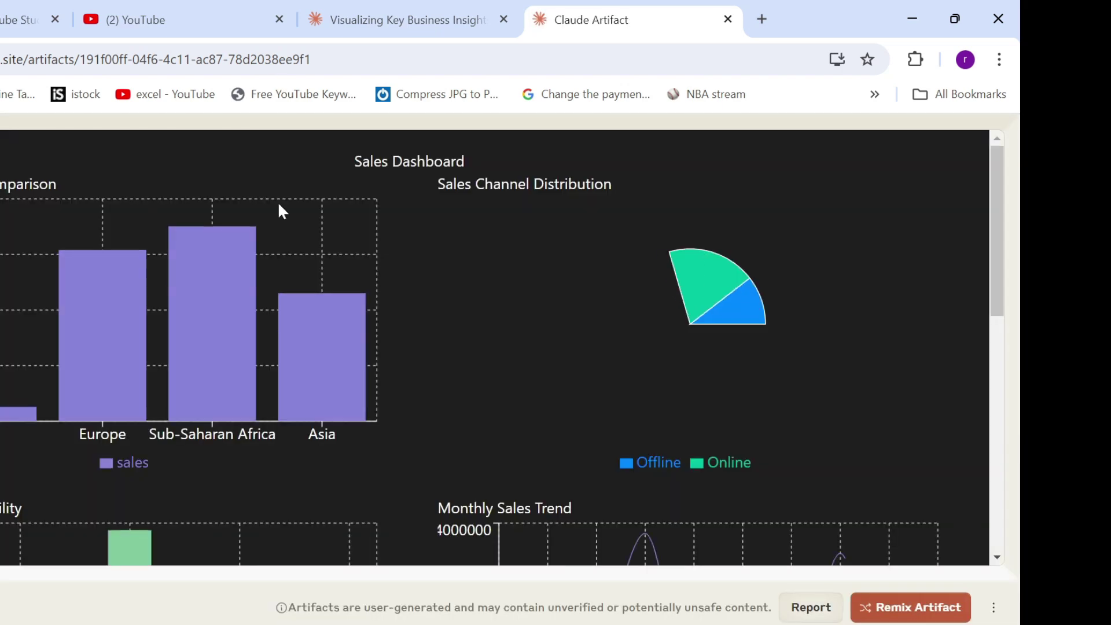
mouse_move(282, 212)
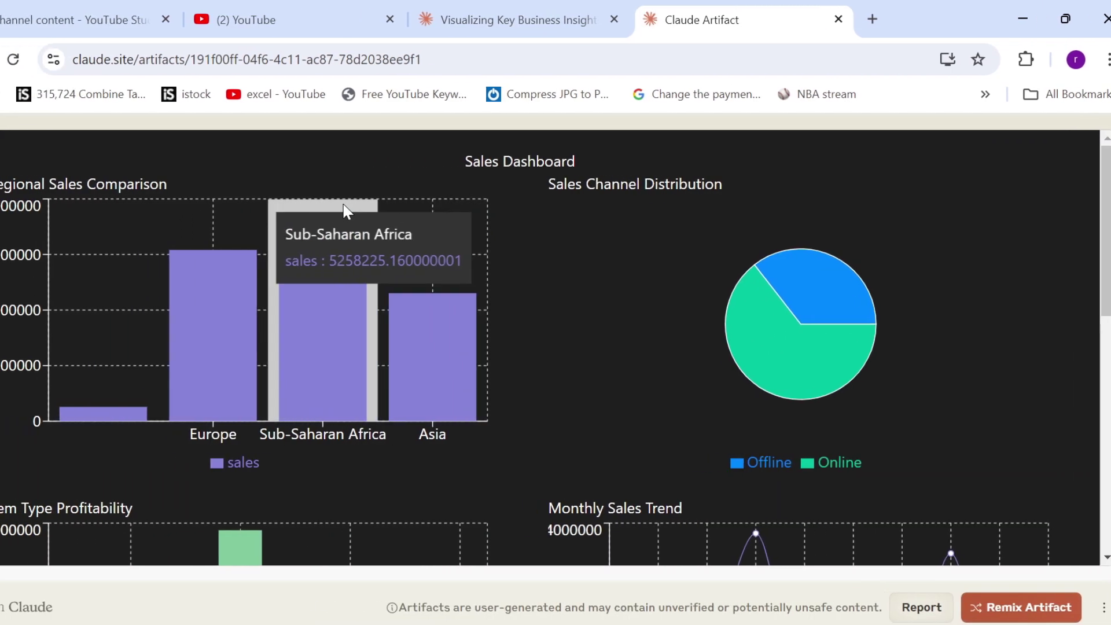
mouse_move(84, 229)
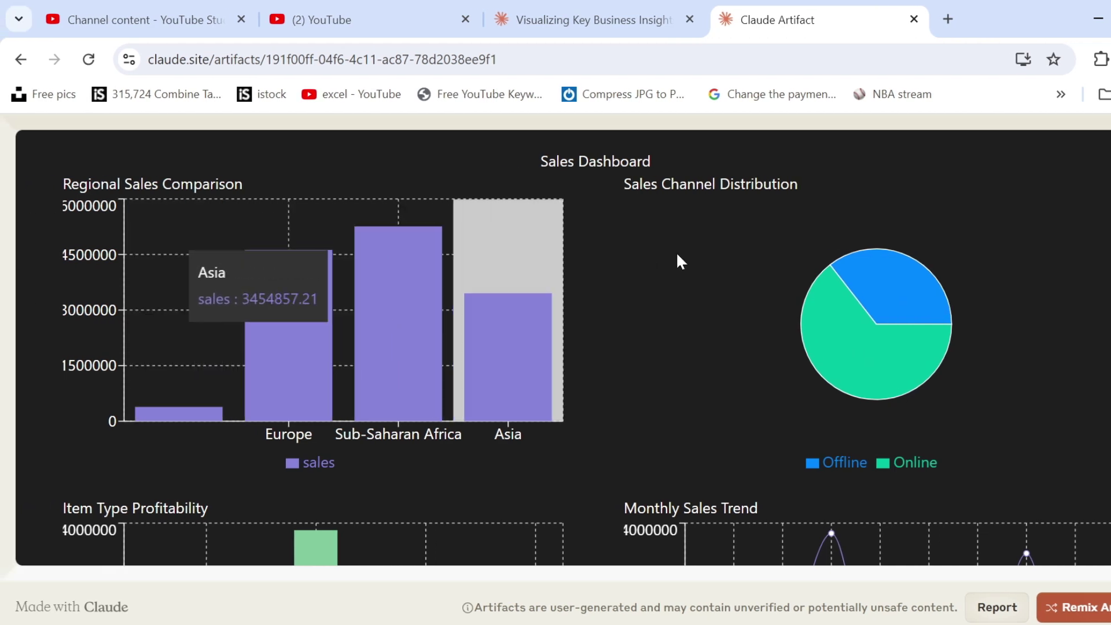
scroll(676, 254, "down", 8)
scroll(680, 260, "down", 2)
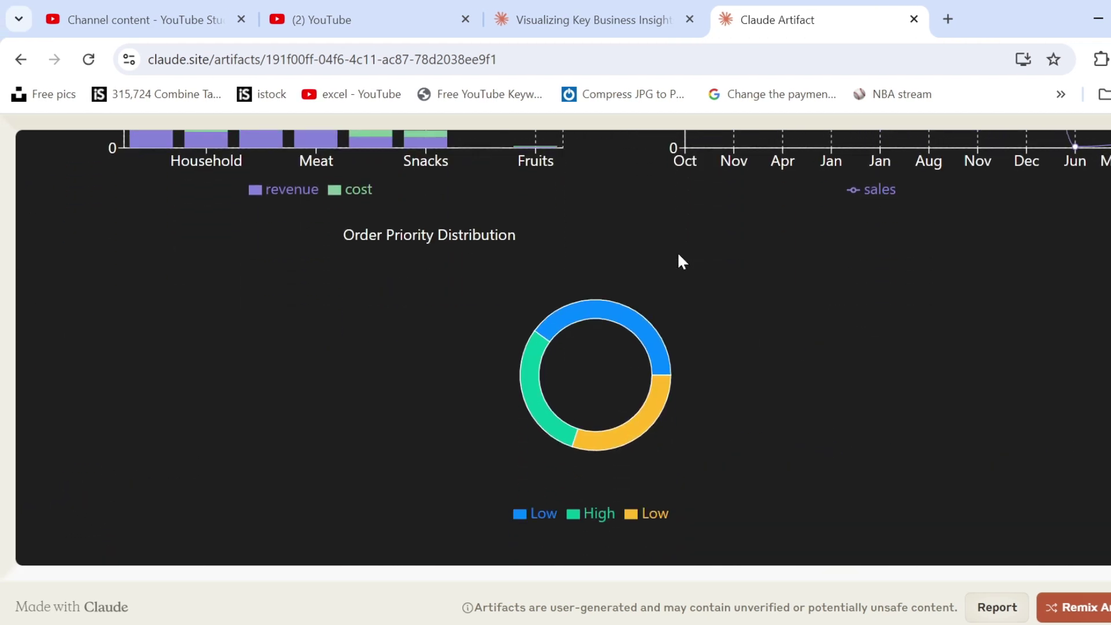